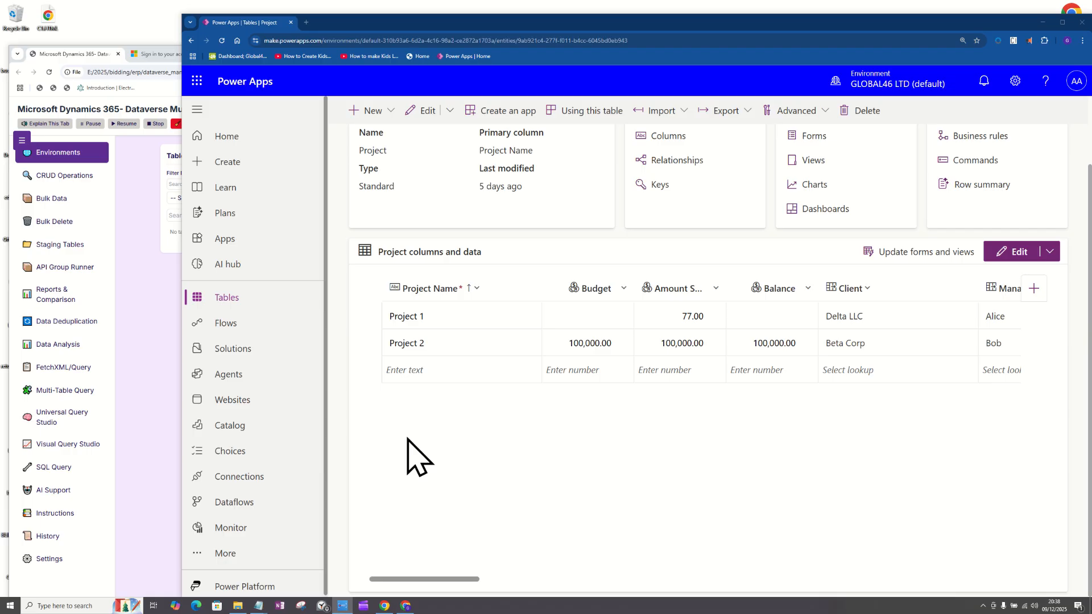
# Check the JSON source files in the Ingest Report into Lookup tables folder and return to the Project table.
pyautogui.scroll(2, 503, 461)
pyautogui.moveTo(487, 332); pyautogui.dragTo(377, 332)
pyautogui.click(392, 363)
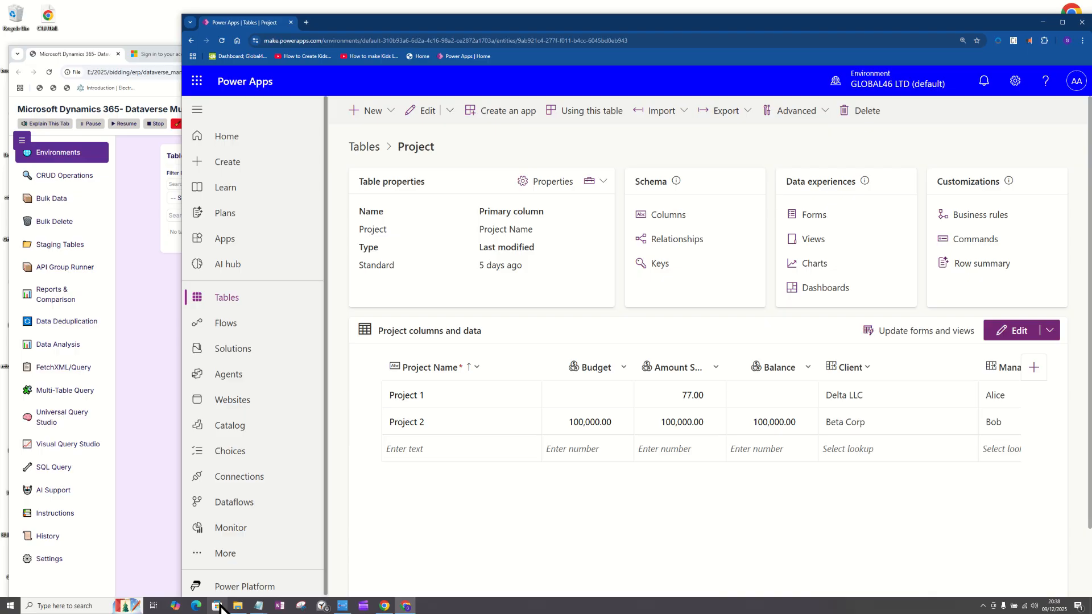
pyautogui.click(238, 608)
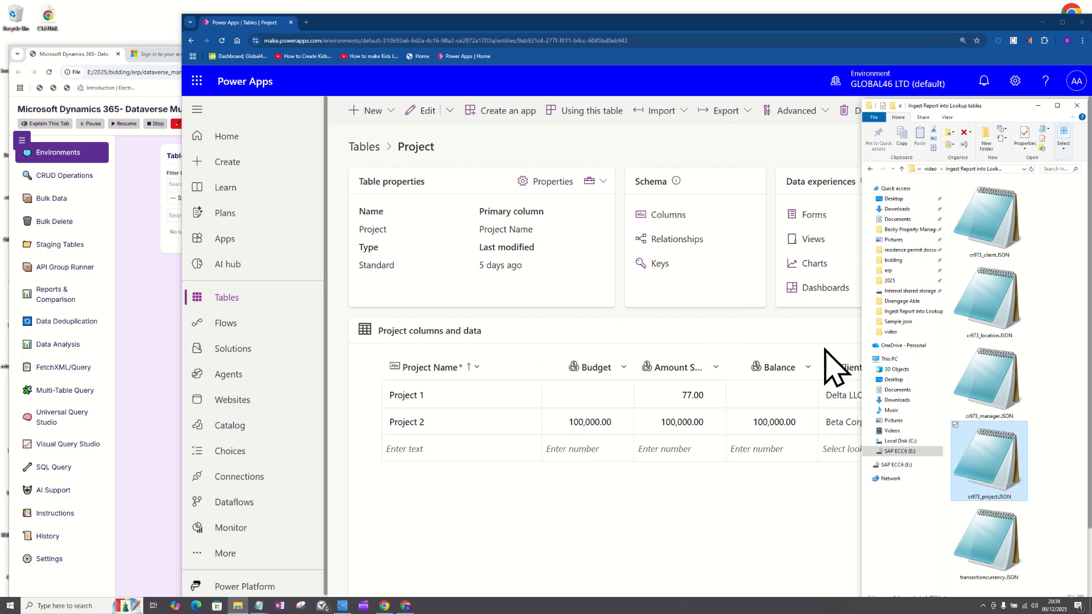
pyautogui.click(552, 515)
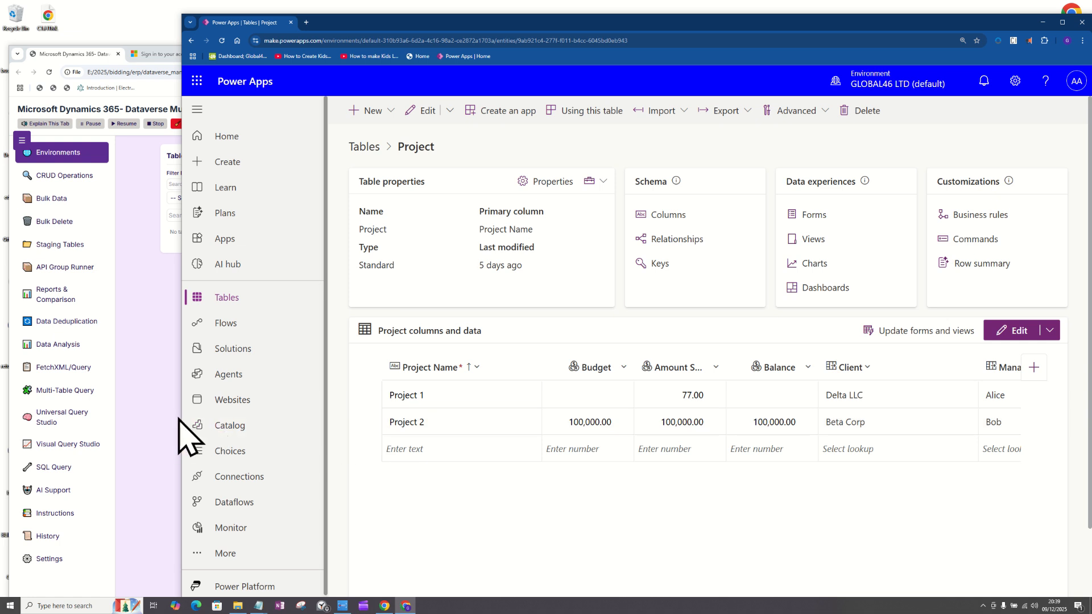
# Widen the Power Apps window and view the Manager and Client lookup choices in the Project table's empty row.
pyautogui.moveTo(182, 415); pyautogui.dragTo(60, 410)
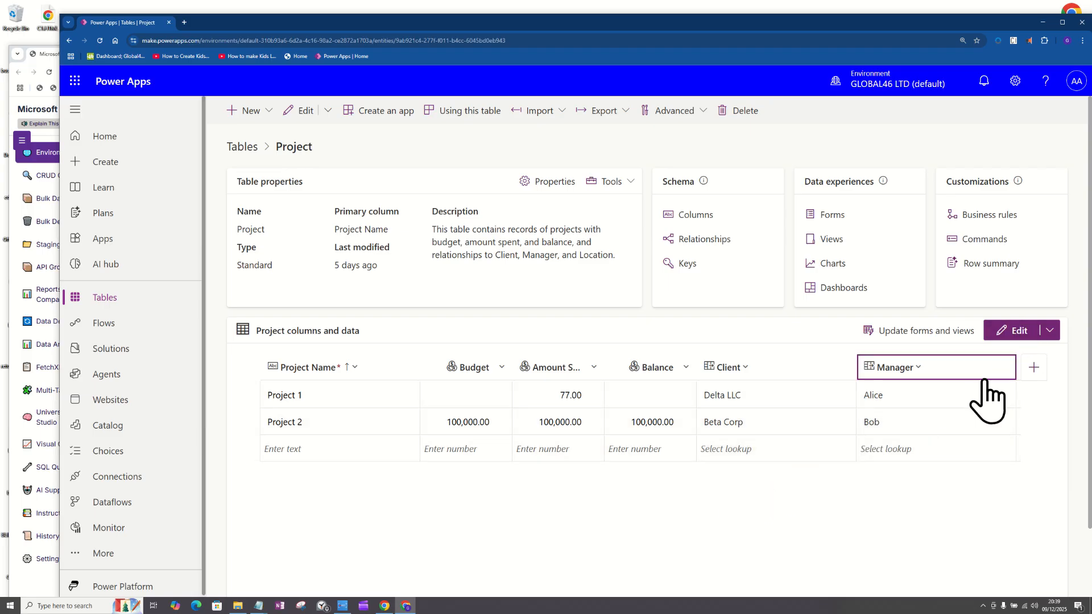
pyautogui.click(904, 447)
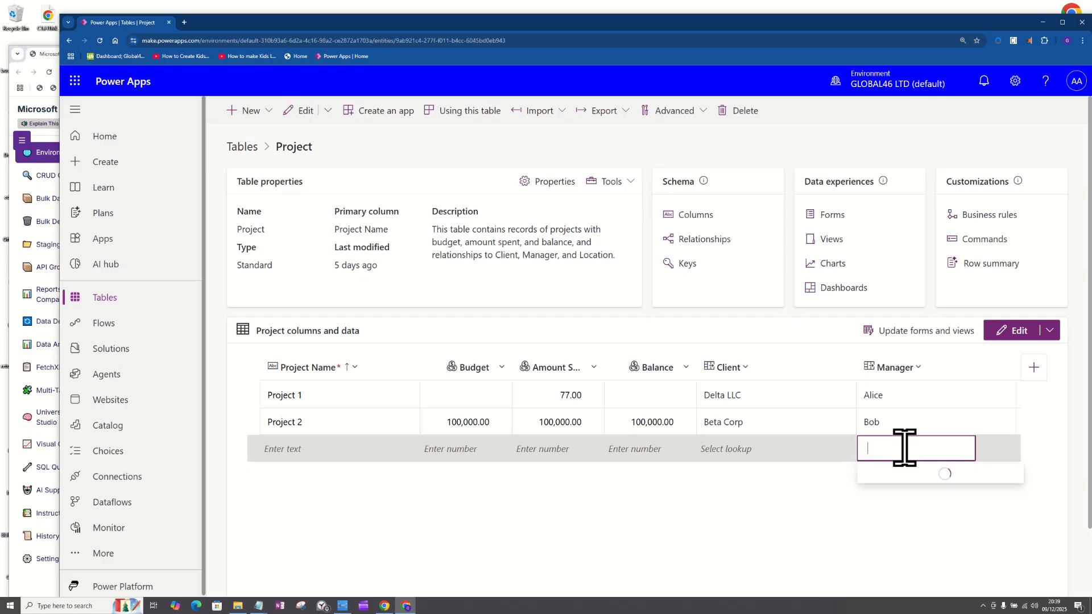
pyautogui.click(780, 459)
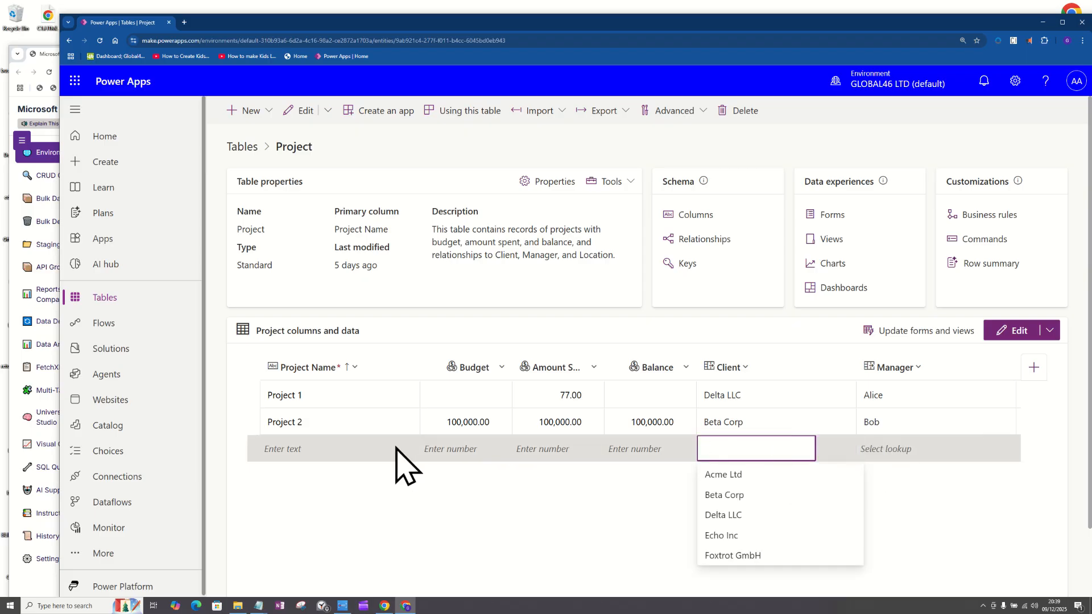
pyautogui.click(907, 447)
pyautogui.click(765, 452)
pyautogui.click(407, 449)
# Examine the Project 2 record column by column, from Budget through to the version number.
pyautogui.click(463, 428)
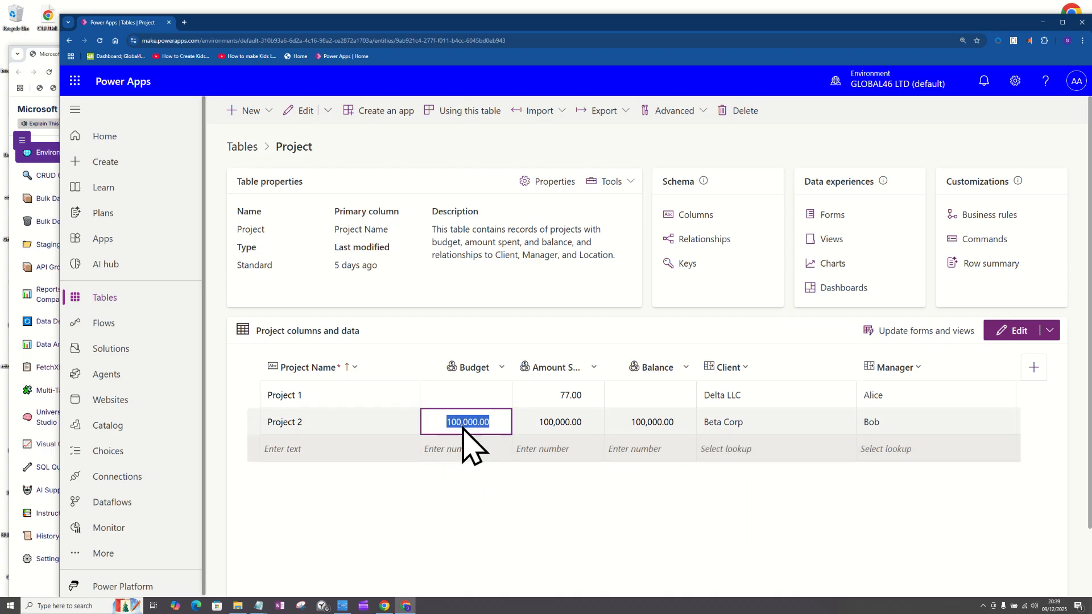
pyautogui.press('Tab')
pyautogui.press('Tab')
pyautogui.press('Tab')
pyautogui.press('Tab')
pyautogui.press('Tab')
pyautogui.press('Tab')
pyautogui.press('Tab')
pyautogui.press('Tab')
pyautogui.press('Tab')
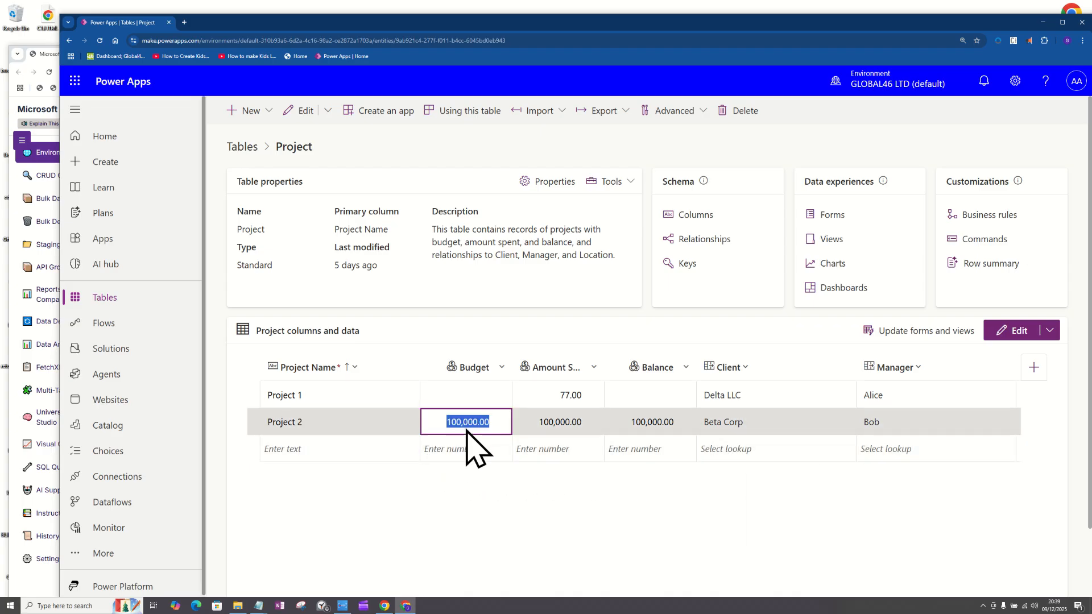
pyautogui.press('Tab')
pyautogui.press('Tab')
pyautogui.press('Tab')
pyautogui.press('Tab')
pyautogui.press('Tab')
pyautogui.press('Tab')
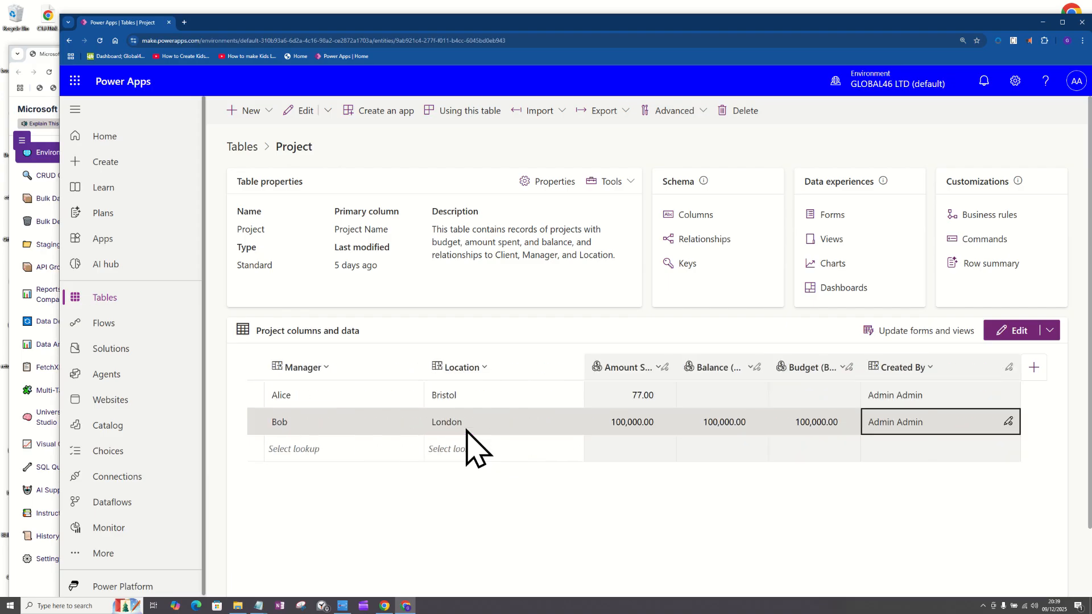
pyautogui.press('Tab')
pyautogui.press('Tab')
pyautogui.press('Tab')
pyautogui.press('Tab')
pyautogui.press('Tab')
pyautogui.press('Tab')
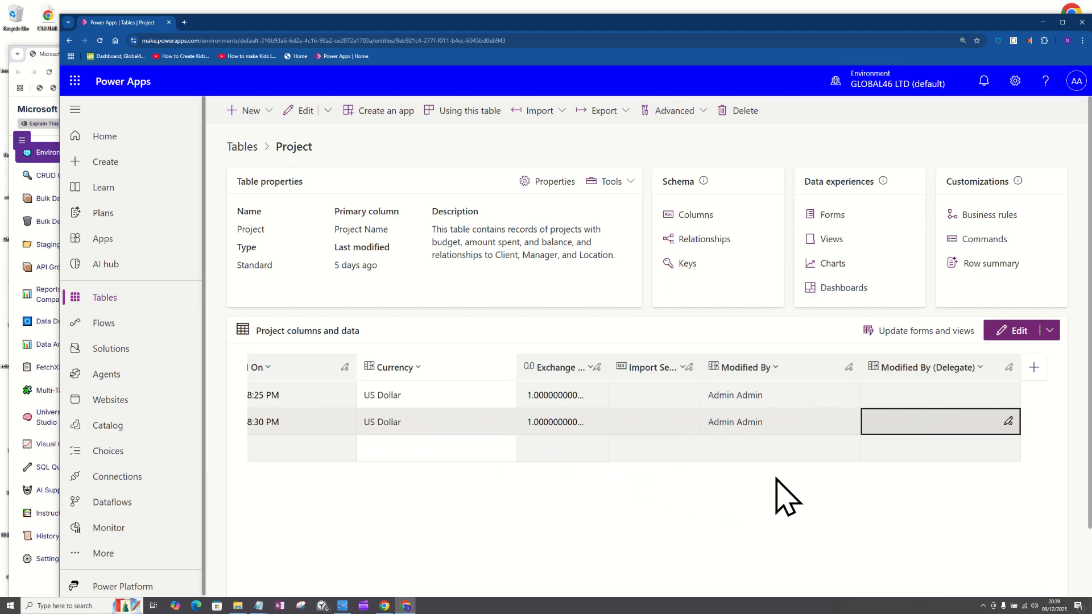
pyautogui.press('Tab')
pyautogui.press('Tab')
pyautogui.press('Tab')
pyautogui.press('Tab')
pyautogui.press('Tab')
pyautogui.press('Tab')
pyautogui.press('Tab')
pyautogui.press('Tab')
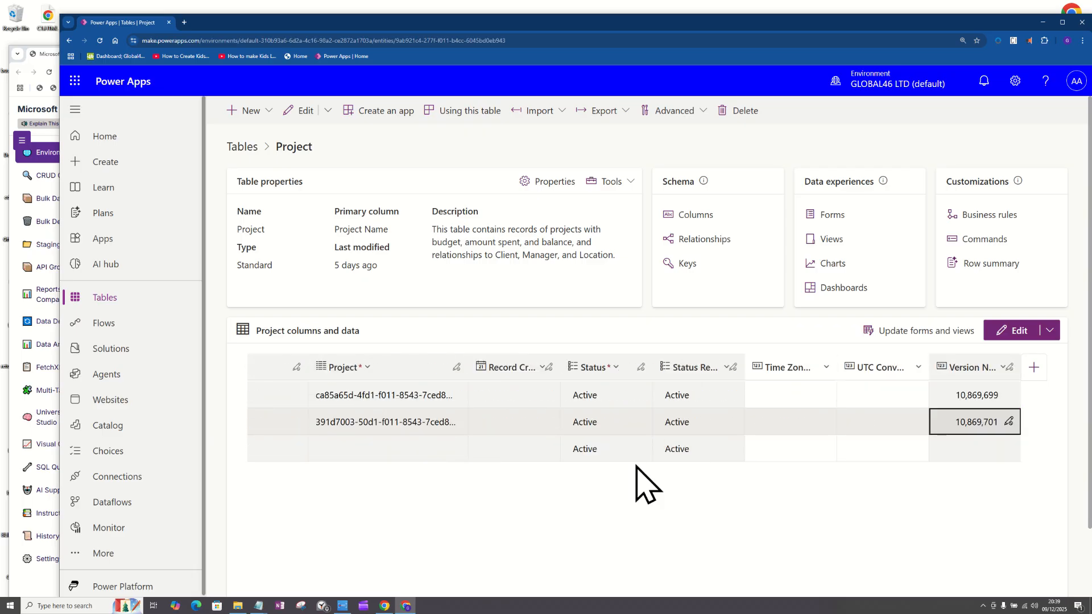
# Review the Project 2 record's columns in reverse, from the version number back to Project Name.
pyautogui.hotkey('shift', 'Tab')
pyautogui.hotkey('shift', 'Tab')
pyautogui.hotkey('shift', 'Tab')
pyautogui.hotkey('shift', 'Tab')
pyautogui.hotkey('shift', 'Tab')
pyautogui.hotkey('shift', 'Tab')
pyautogui.hotkey('shift', 'Tab')
pyautogui.hotkey('shift', 'Tab')
pyautogui.hotkey('shift', 'Tab')
pyautogui.hotkey('shift', 'Tab')
pyautogui.hotkey('shift', 'Tab')
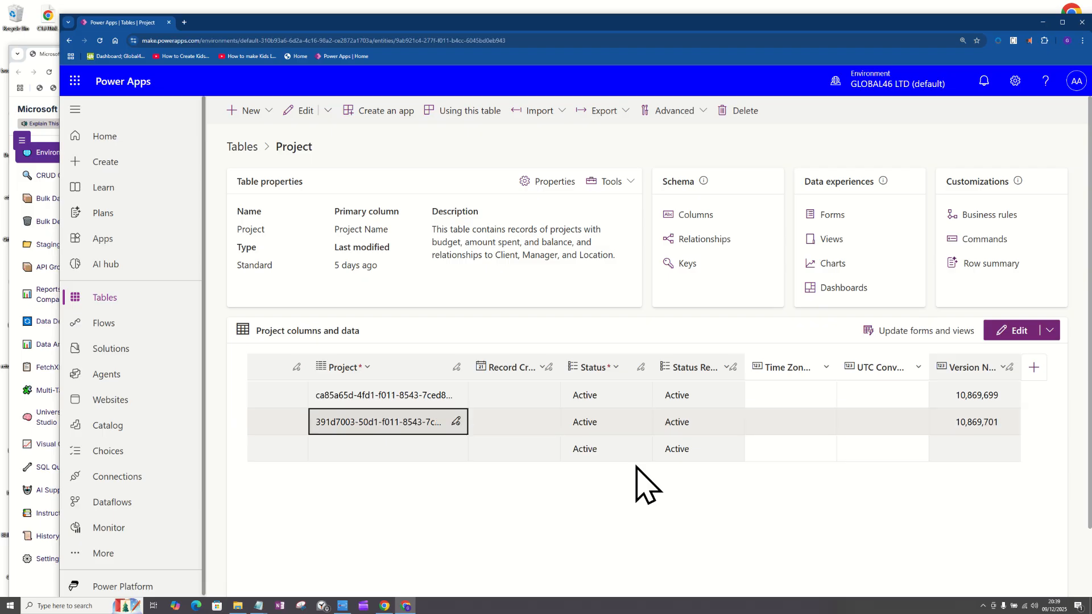
pyautogui.hotkey('shift', 'Tab')
pyautogui.hotkey('shift', 'Tab')
pyautogui.hotkey('shift', 'Tab')
pyautogui.hotkey('shift', 'Tab')
pyautogui.hotkey('shift', 'Tab')
pyautogui.hotkey('shift', 'Tab')
pyautogui.hotkey('shift', 'Tab')
pyautogui.hotkey('shift', 'Tab')
pyautogui.hotkey('shift', 'Tab')
pyautogui.hotkey('shift', 'Tab')
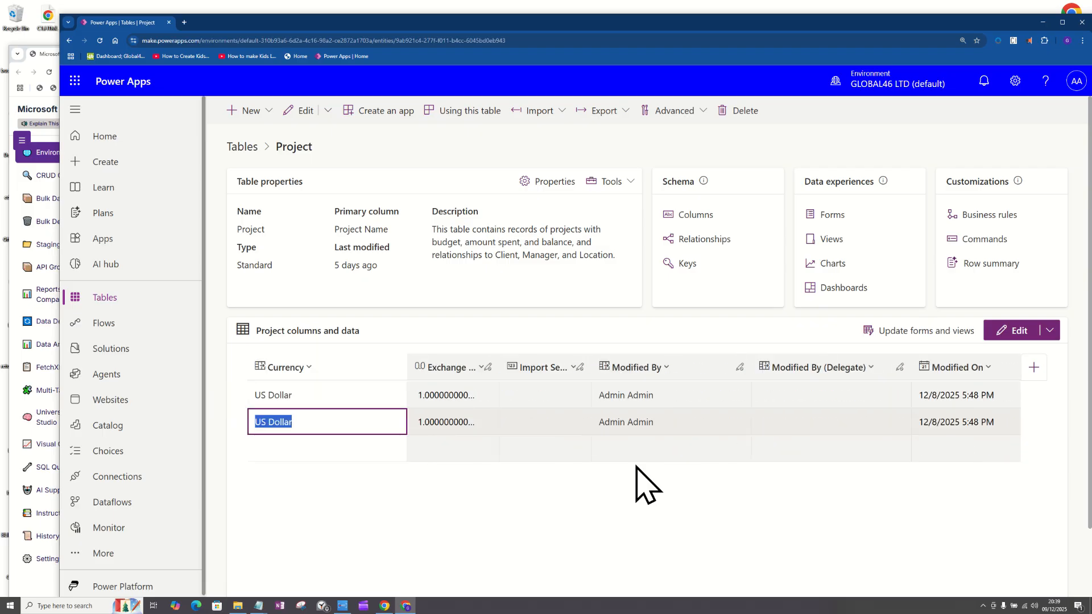
pyautogui.hotkey('shift', 'Tab')
pyautogui.hotkey('shift', 'Tab')
pyautogui.hotkey('shift', 'Tab')
pyautogui.hotkey('shift', 'Tab')
pyautogui.hotkey('shift', 'Tab')
pyautogui.hotkey('shift', 'Tab')
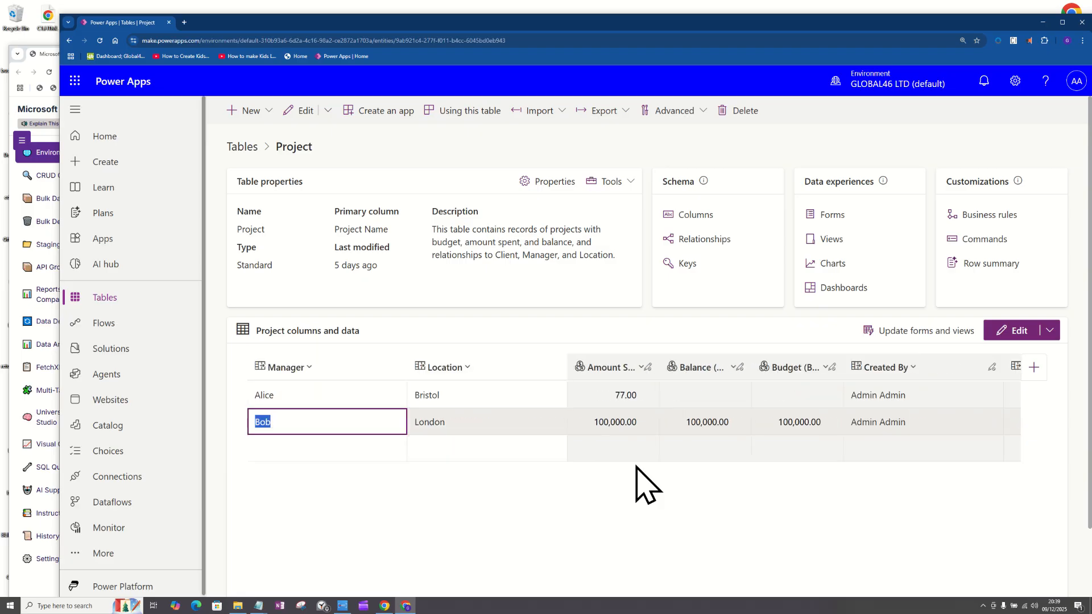
pyautogui.hotkey('shift', 'Tab')
pyautogui.hotkey('shift', 'Tab')
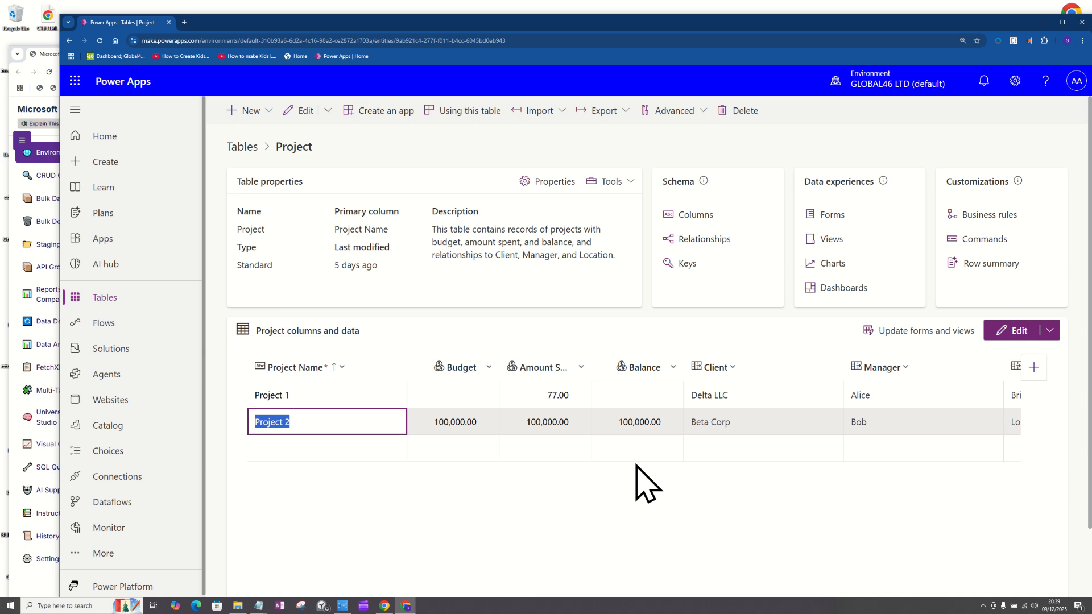
# Inspect the Client, Manager and Location lookup values of the Project 2 record.
pyautogui.press('Tab')
pyautogui.press('Tab')
pyautogui.press('Tab')
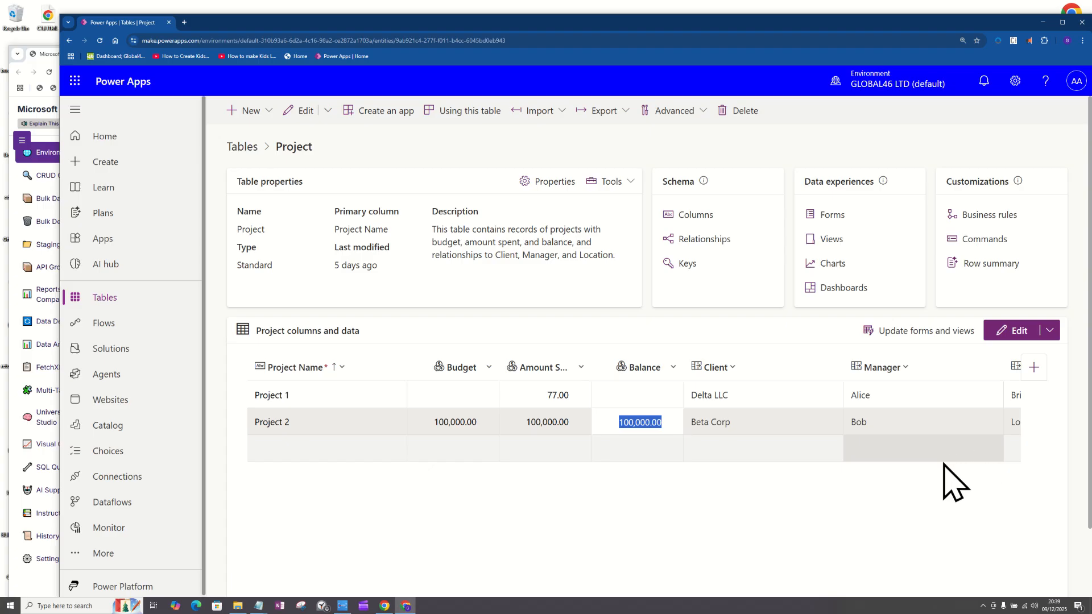
pyautogui.click(864, 430)
pyautogui.press('Tab')
pyautogui.press('Tab')
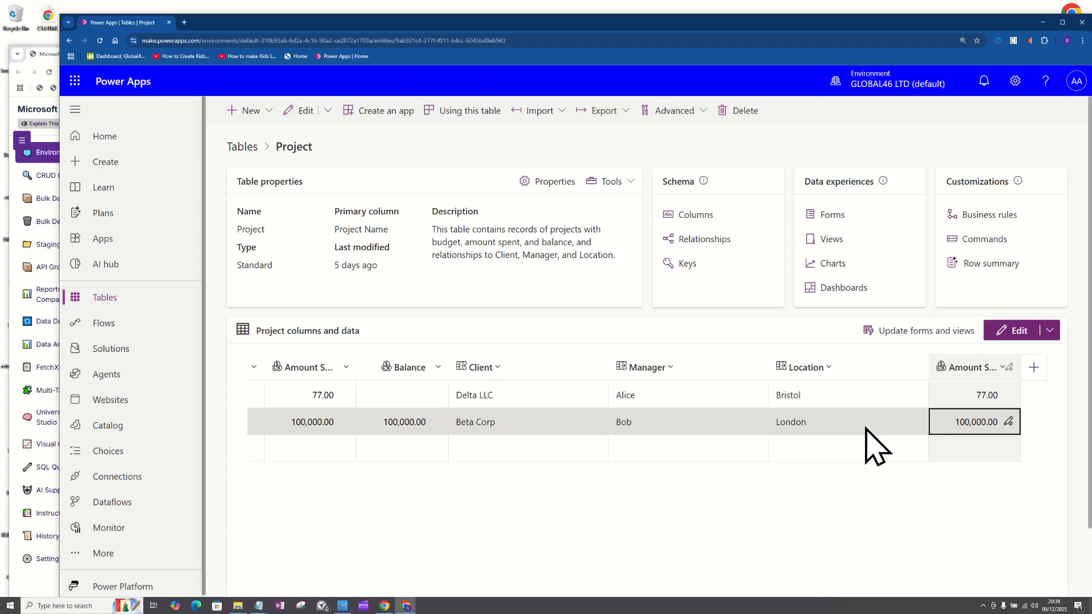
# View the available Client, Manager and Location lookup options in the empty row without choosing any.
pyautogui.click(512, 449)
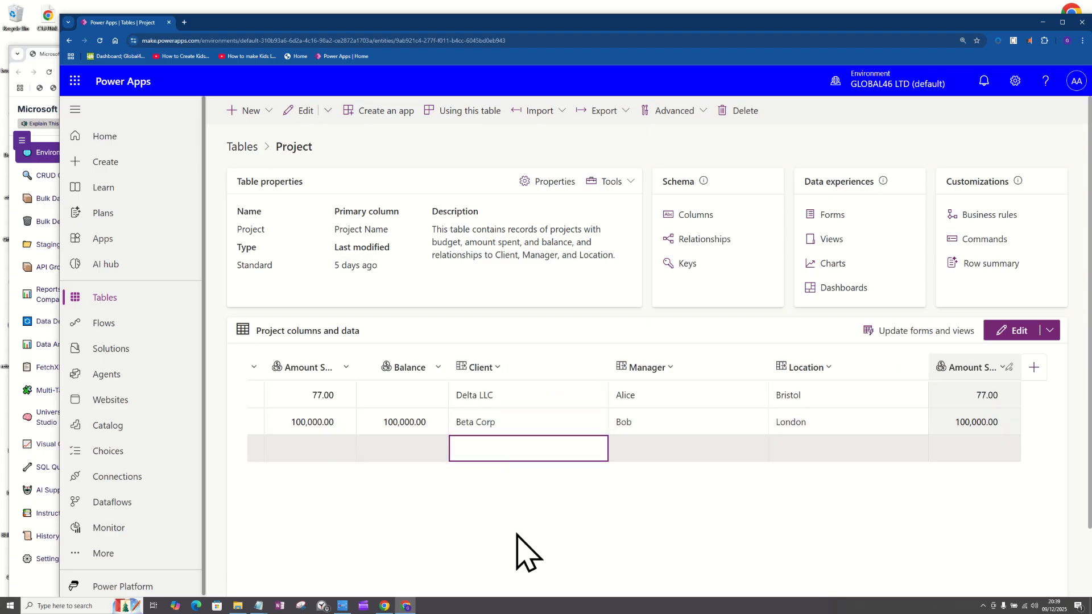
pyautogui.click(514, 451)
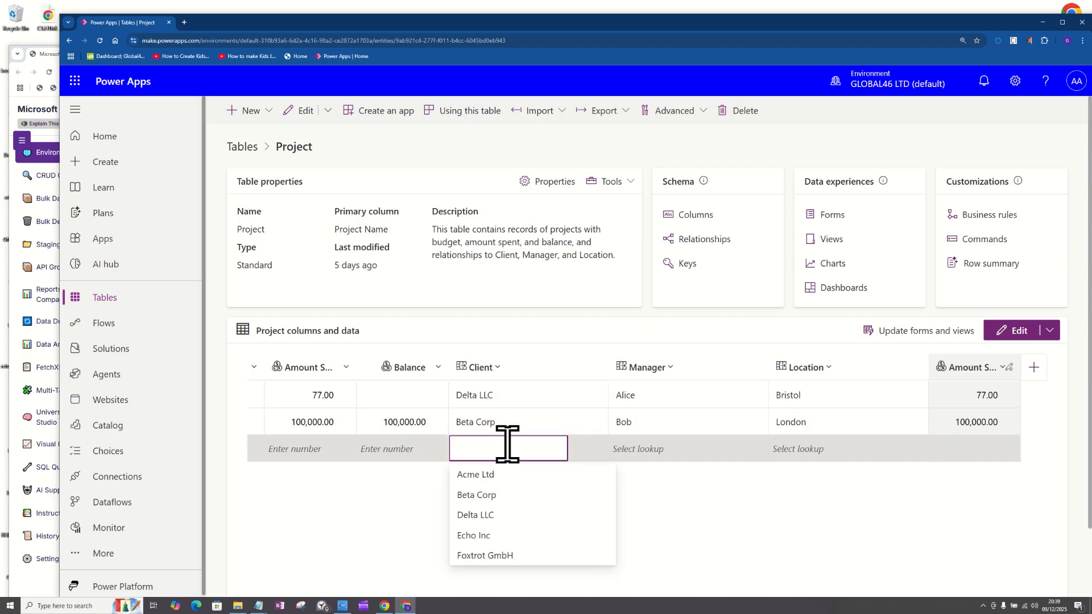
pyautogui.click(702, 446)
pyautogui.click(857, 444)
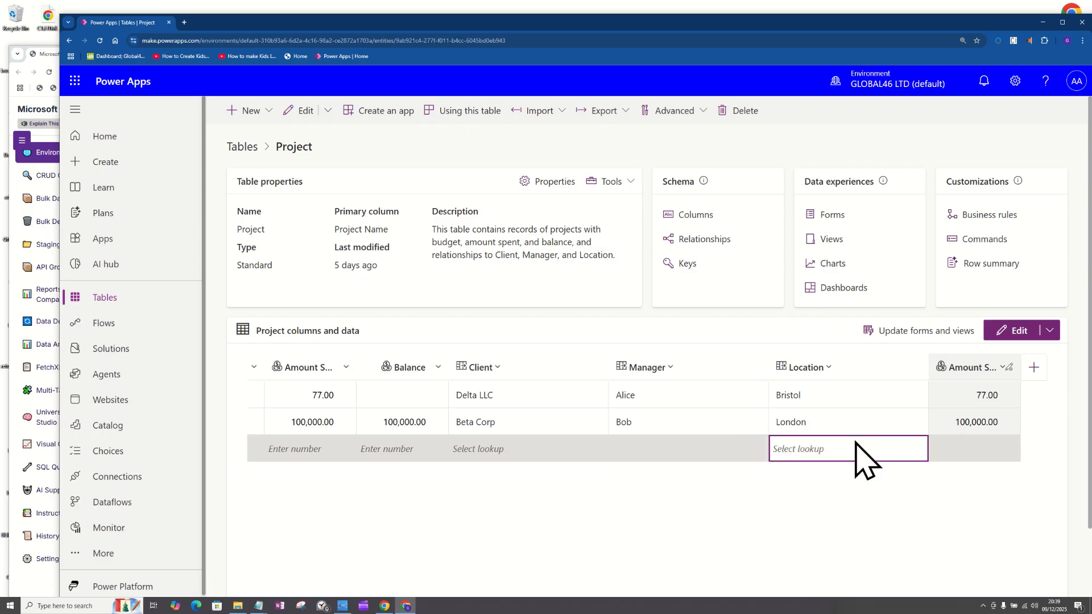
pyautogui.click(855, 447)
pyautogui.click(749, 524)
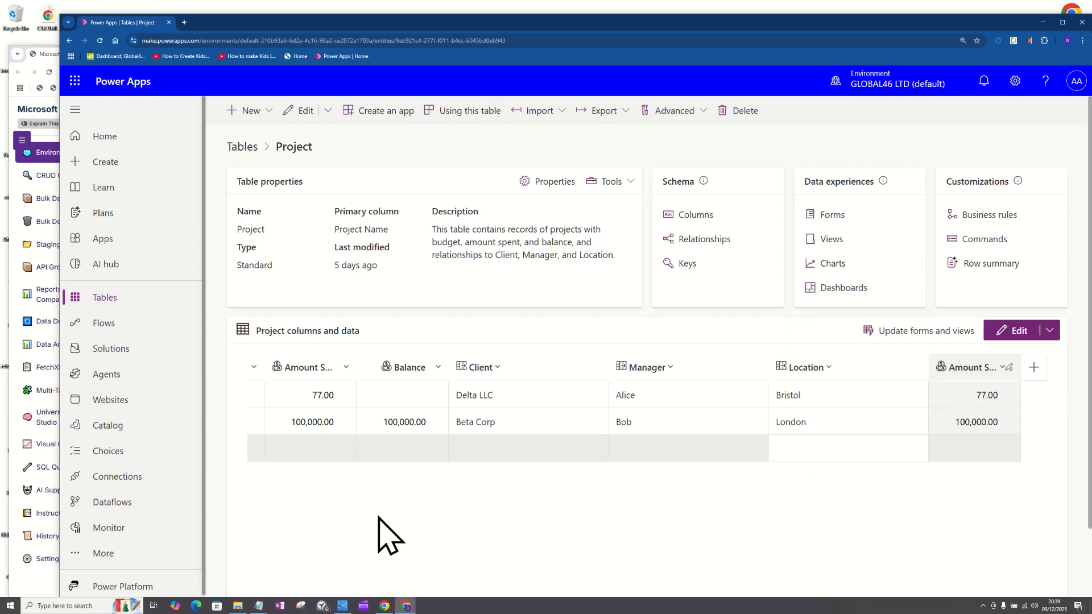
# Switch to the Dataverse Multi-Environment Pro Manager and remove the existing orga5c40062.crm11.dynamics.com environment.
pyautogui.click(40, 152)
pyautogui.click(703, 182)
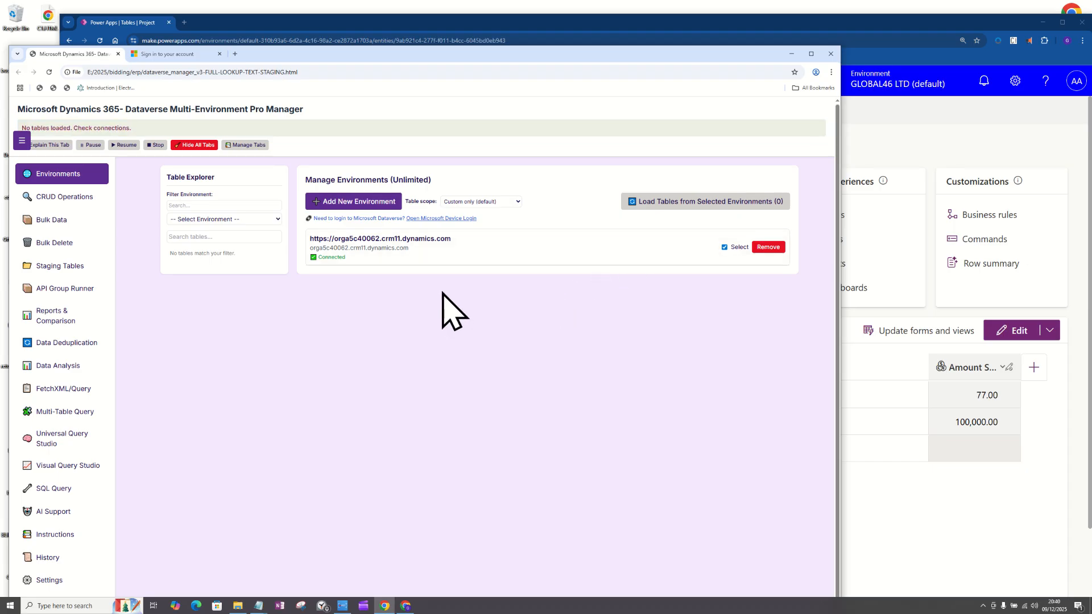
pyautogui.click(768, 248)
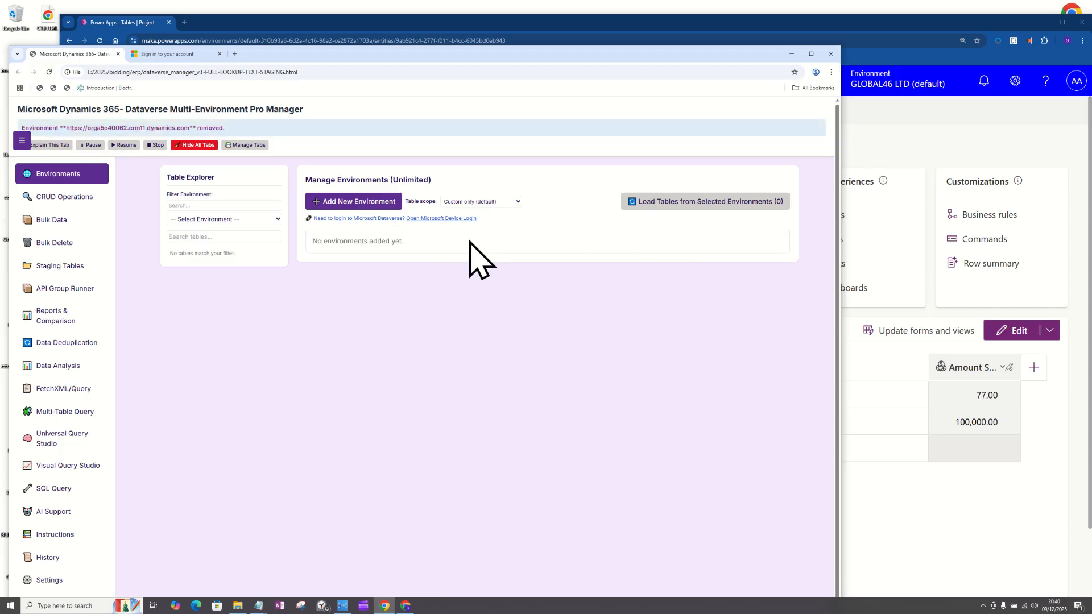
pyautogui.click(344, 205)
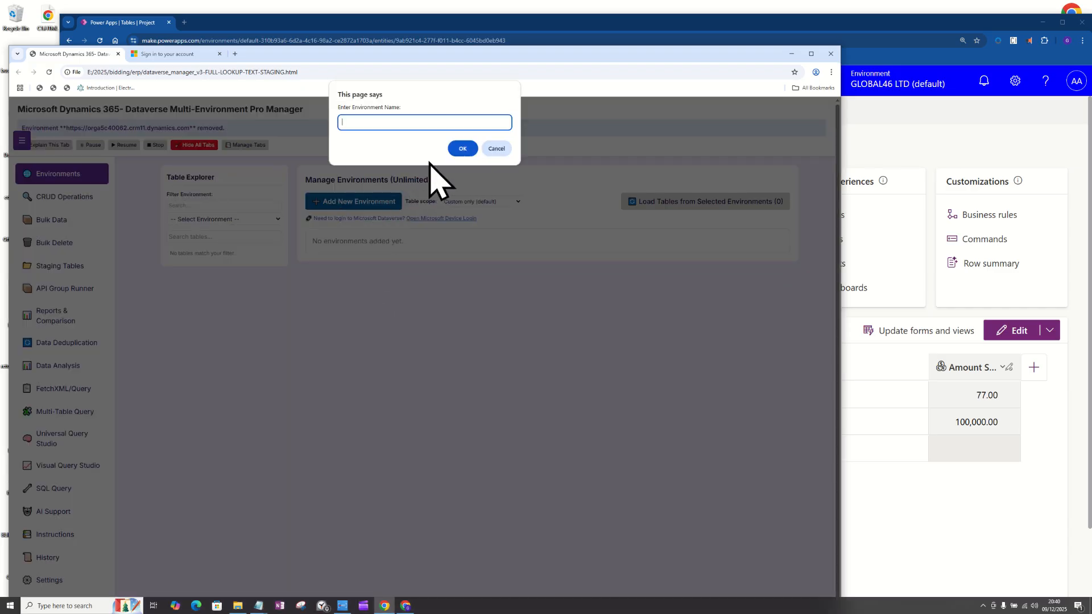
pyautogui.click(462, 149)
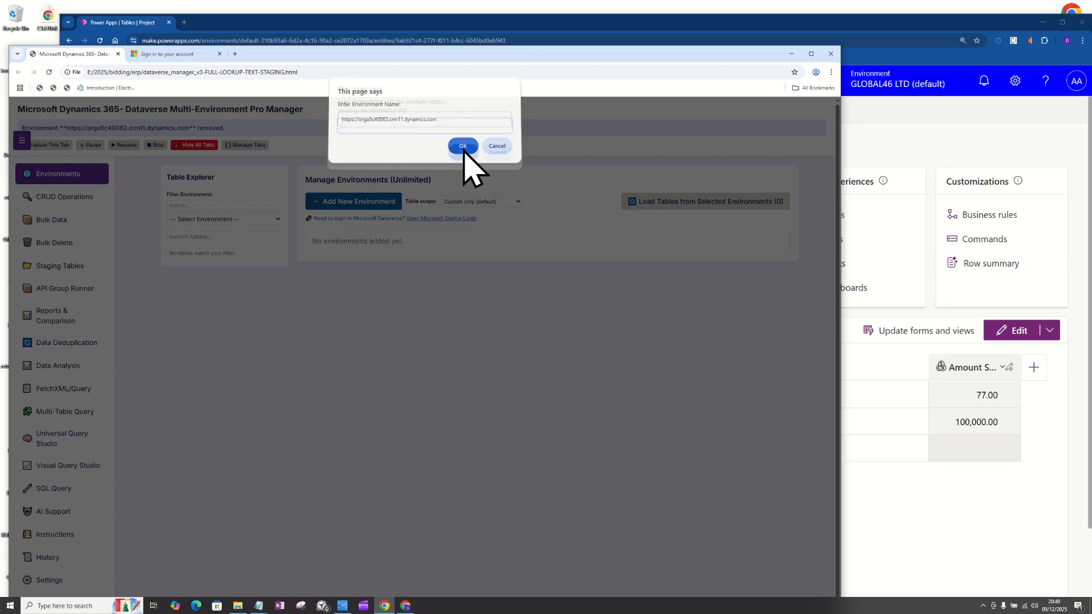
pyautogui.write('https://orga5c40062.crm11.dynamics.com')
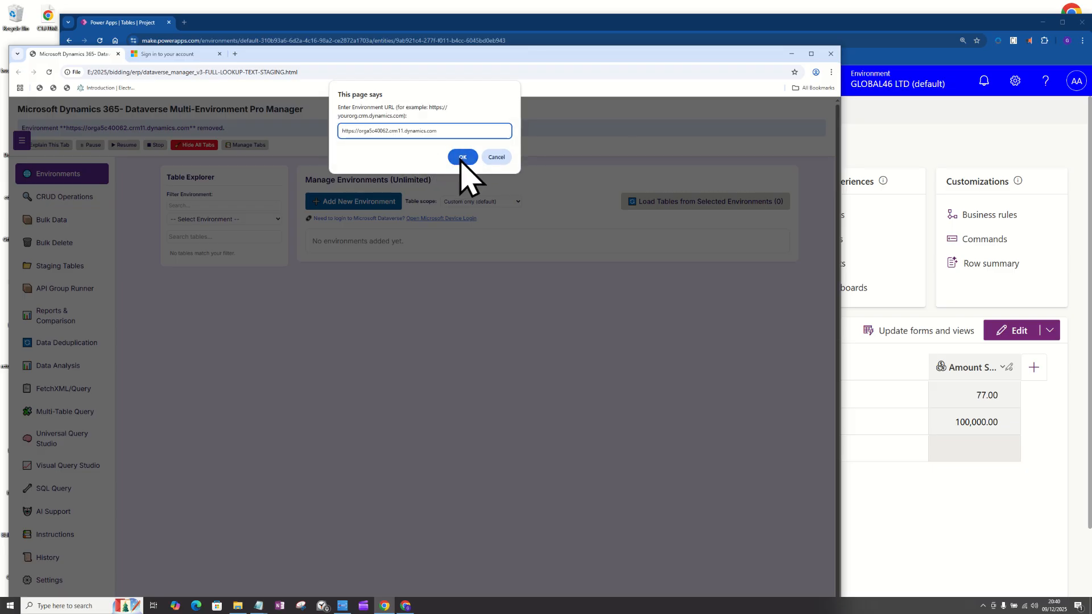
pyautogui.click(459, 157)
# Authenticate the environment by entering the device code on the Microsoft sign-in page, approving the Admin account and closing the page.
pyautogui.moveTo(438, 383); pyautogui.dragTo(391, 383)
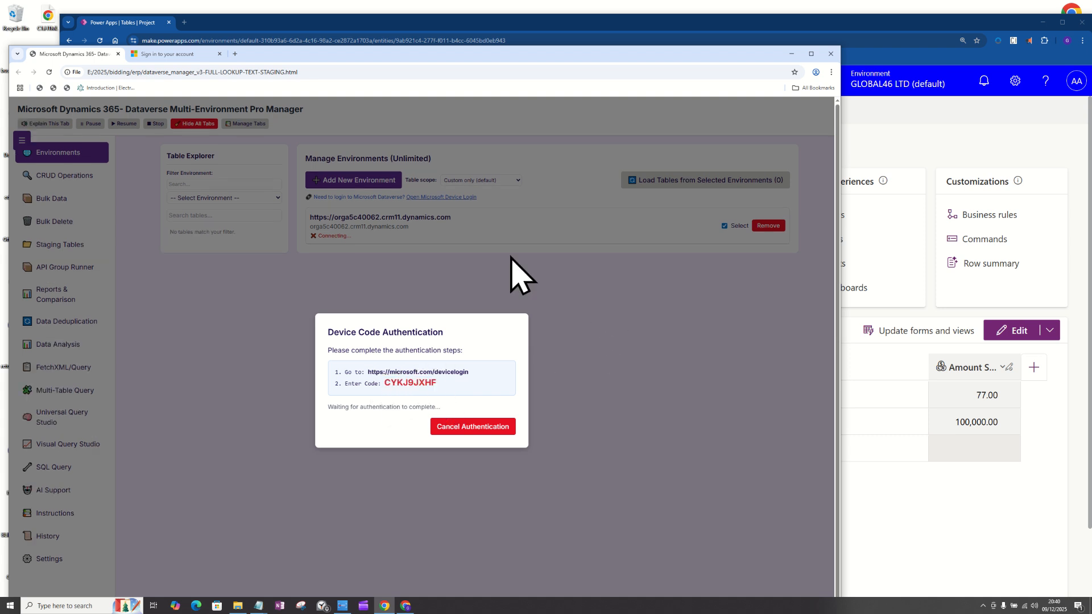
pyautogui.click(171, 54)
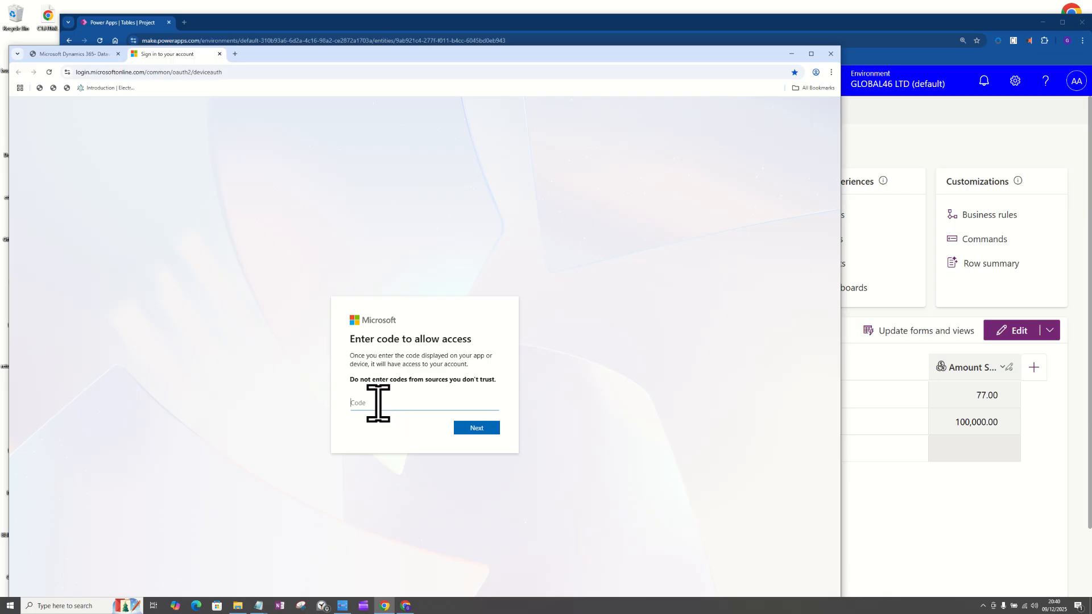
pyautogui.click(477, 428)
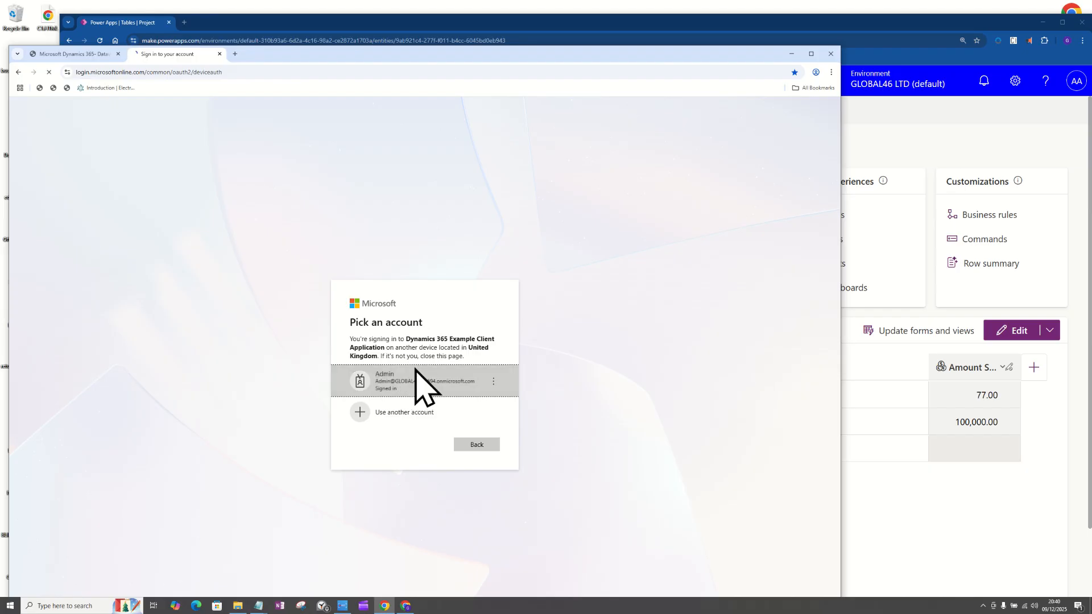
pyautogui.click(426, 384)
pyautogui.click(483, 428)
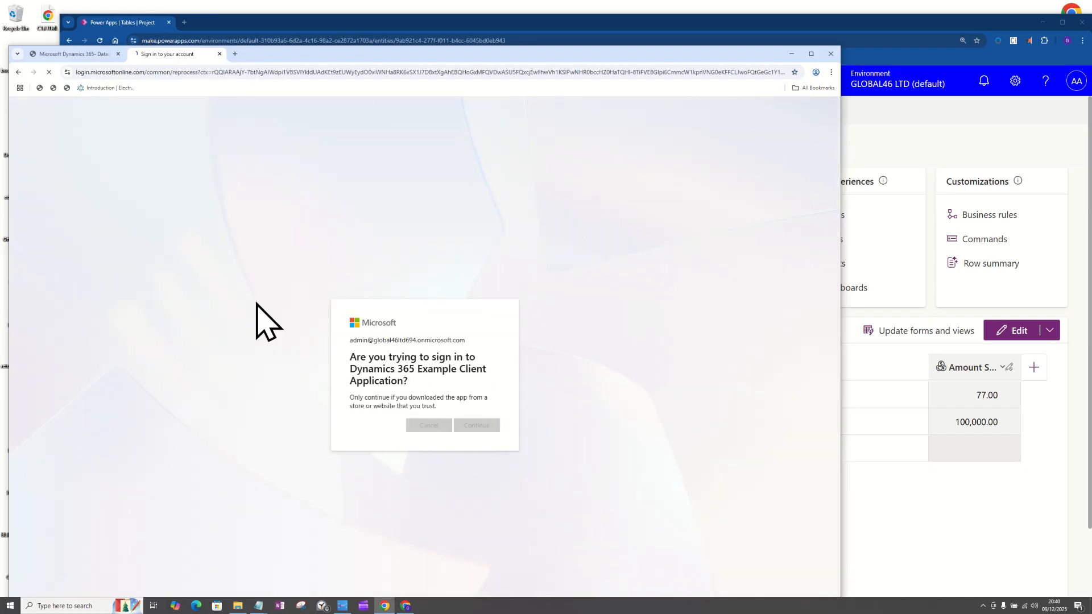
pyautogui.click(220, 54)
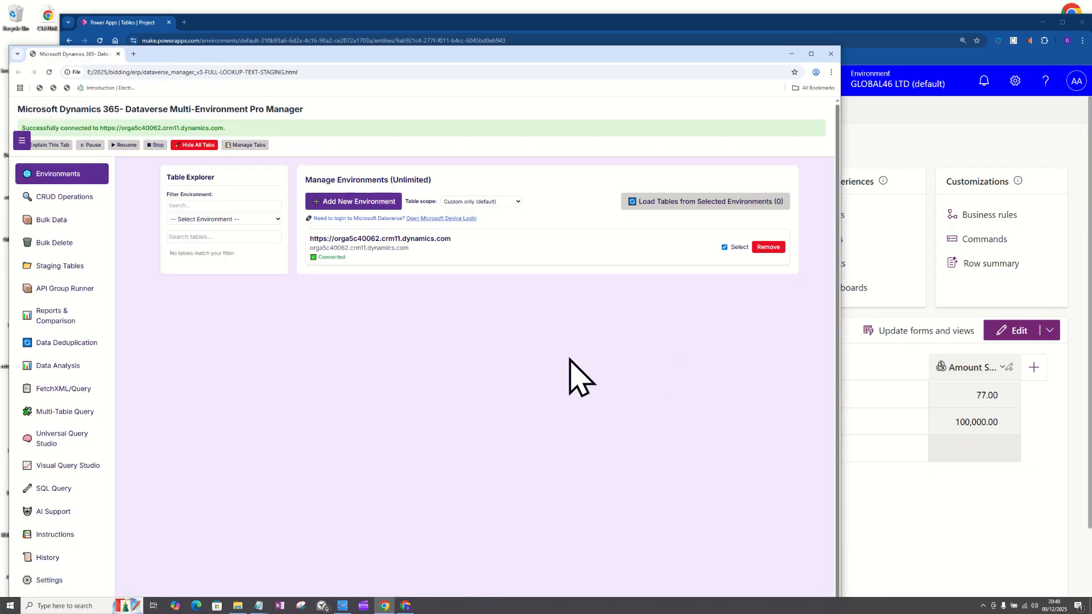
# Load the tables from the selected environment with the table scope left at Custom only (default).
pyautogui.click(694, 203)
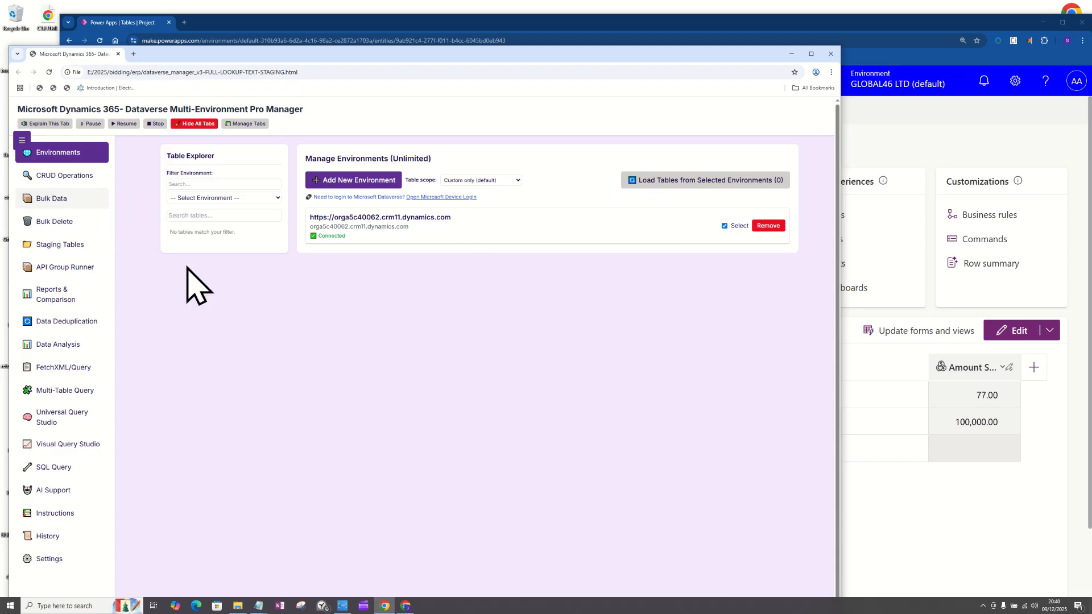
pyautogui.click(79, 168)
pyautogui.click(79, 152)
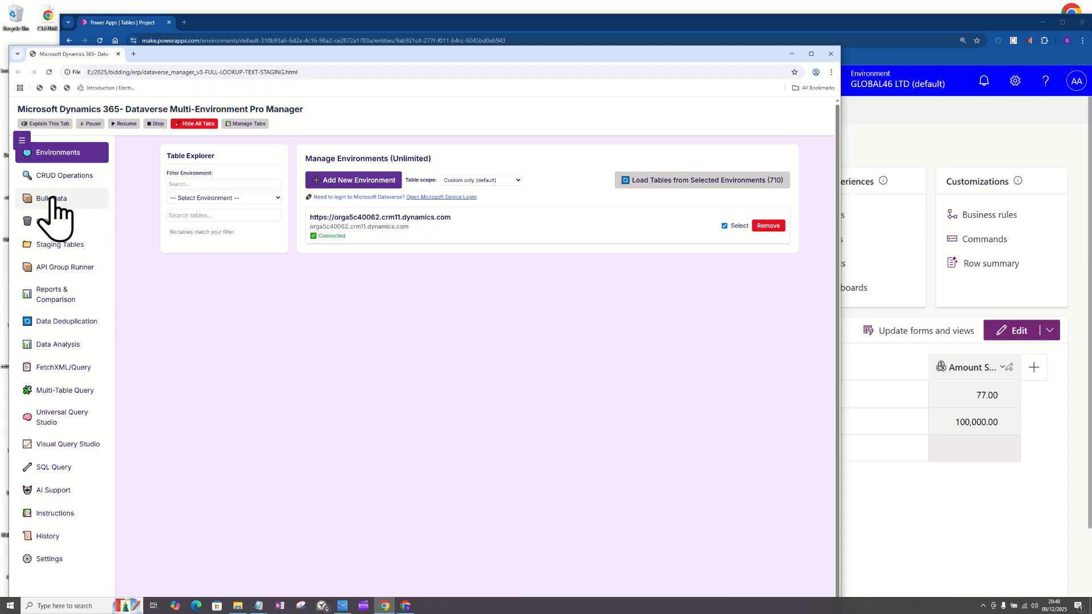
pyautogui.click(49, 246)
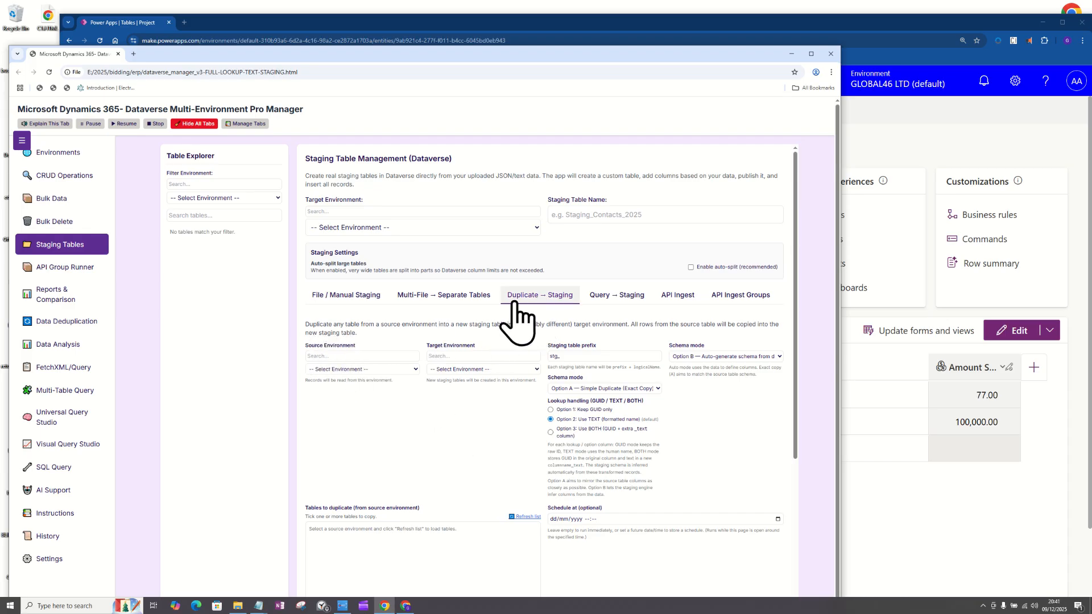
pyautogui.click(347, 370)
pyautogui.click(348, 391)
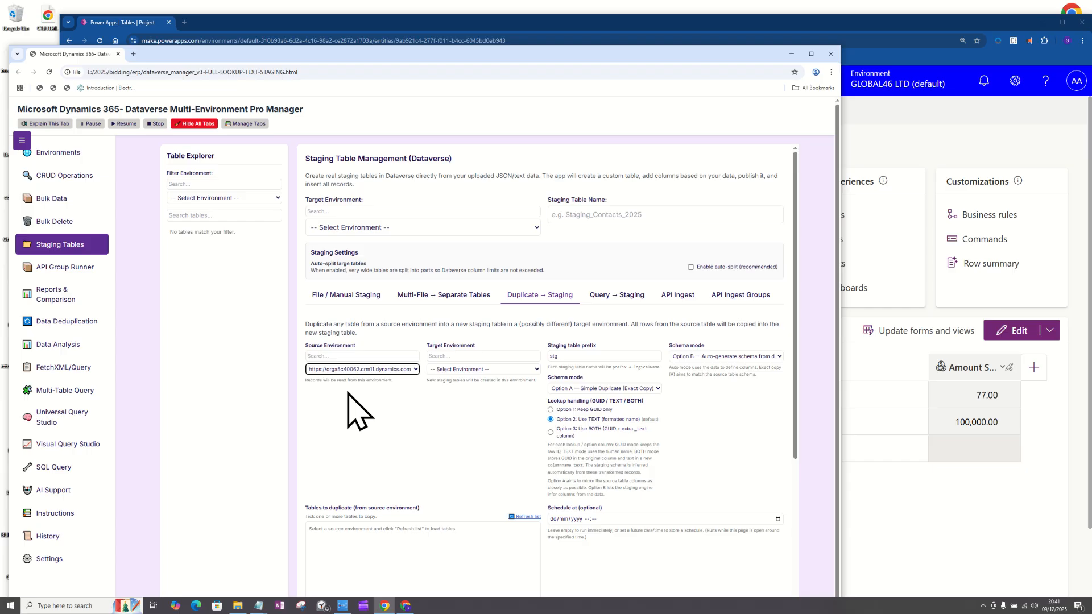
pyautogui.click(455, 370)
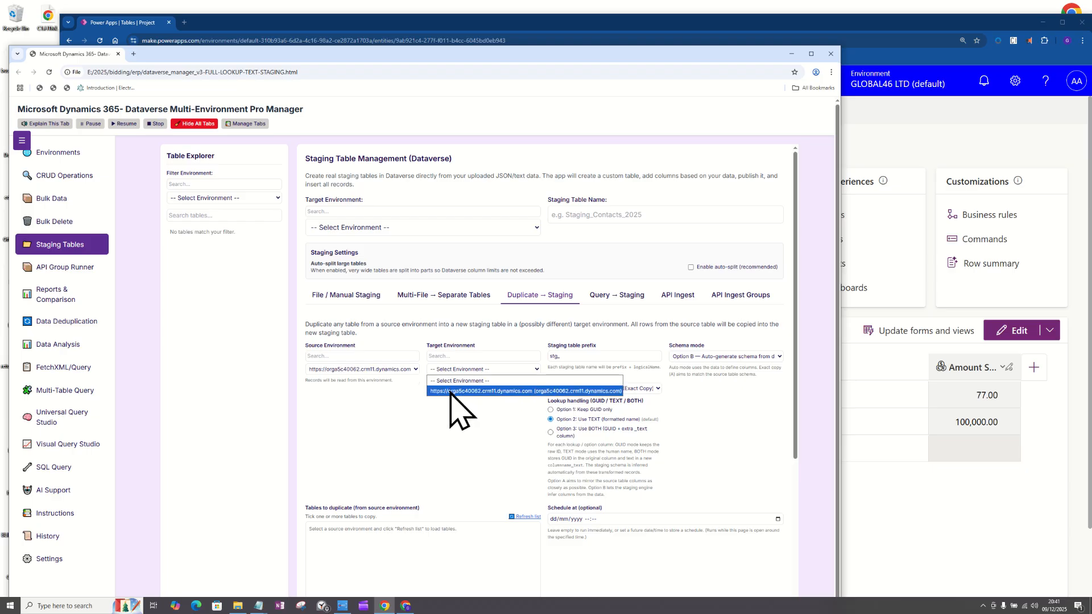
pyautogui.click(450, 392)
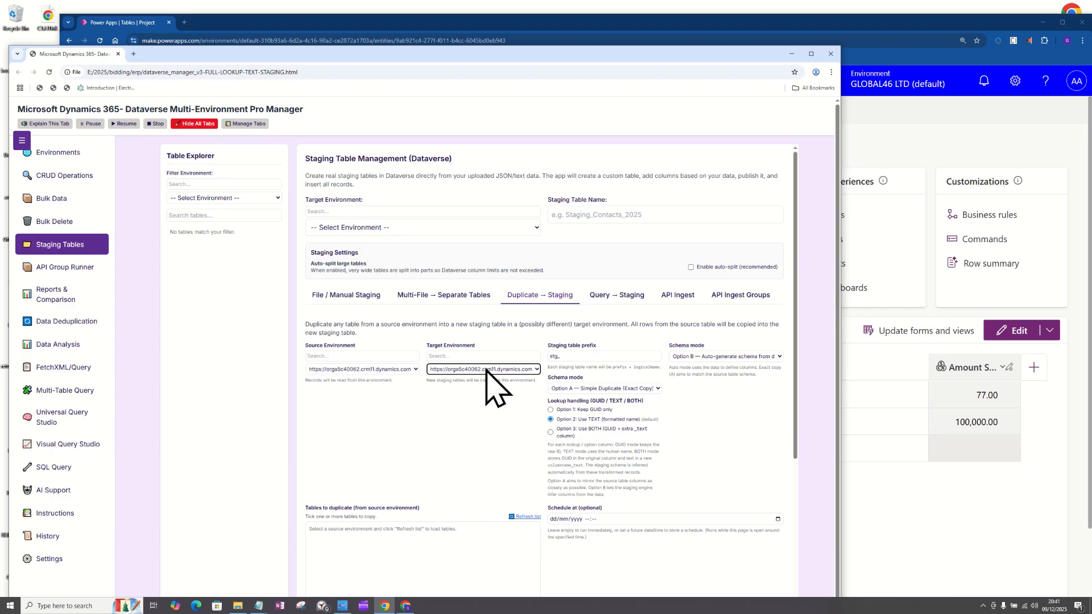
pyautogui.click(577, 355)
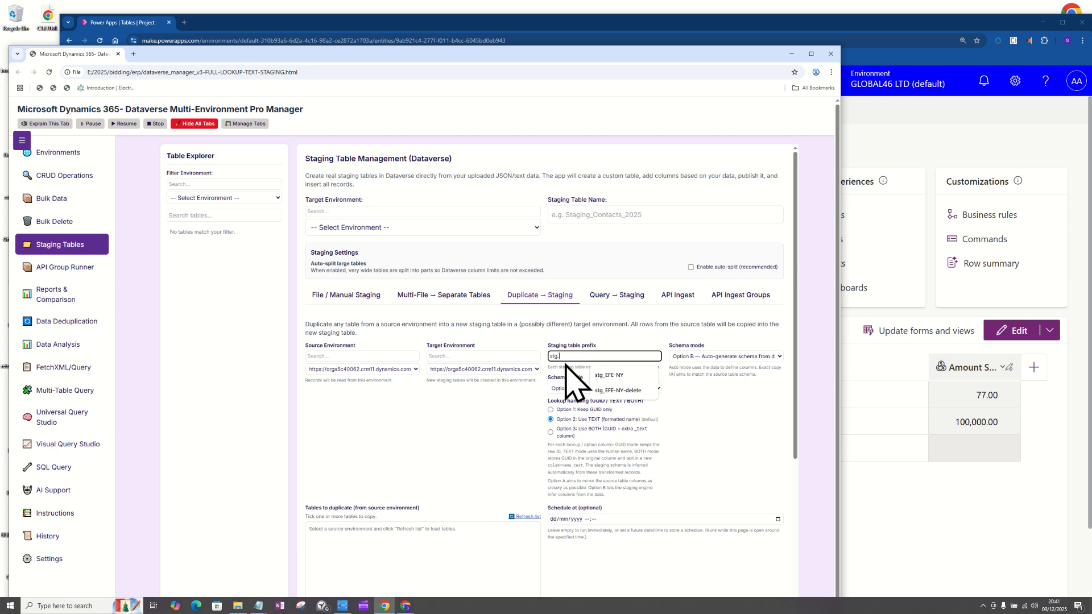
pyautogui.click(478, 431)
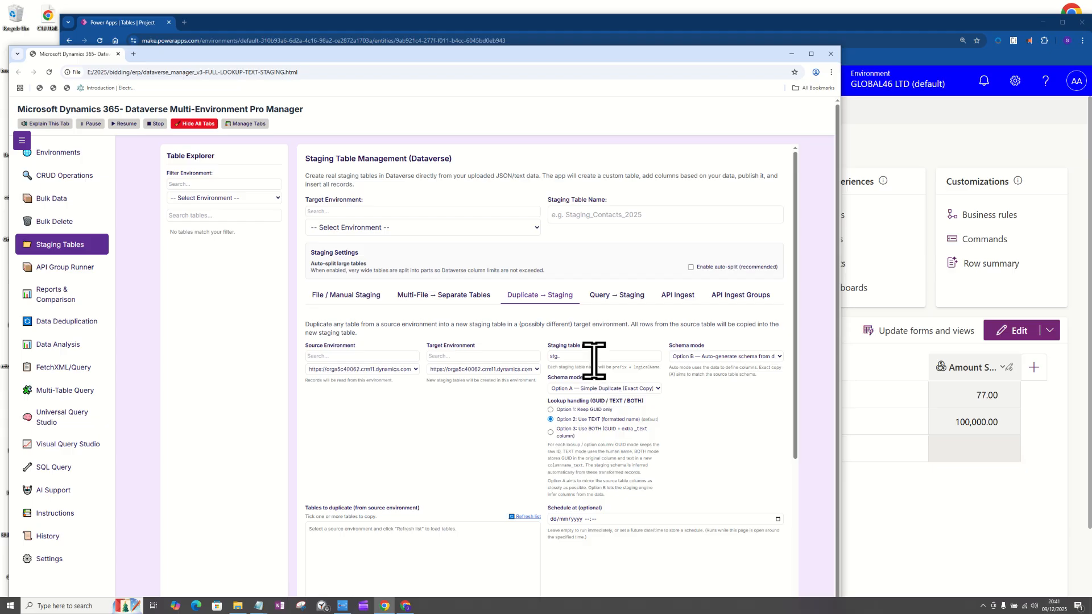
# Check the table name in Power Apps and set the staging table prefix to stg_Project, with lookup handling on Option 3: Use BOTH.
pyautogui.click(872, 470)
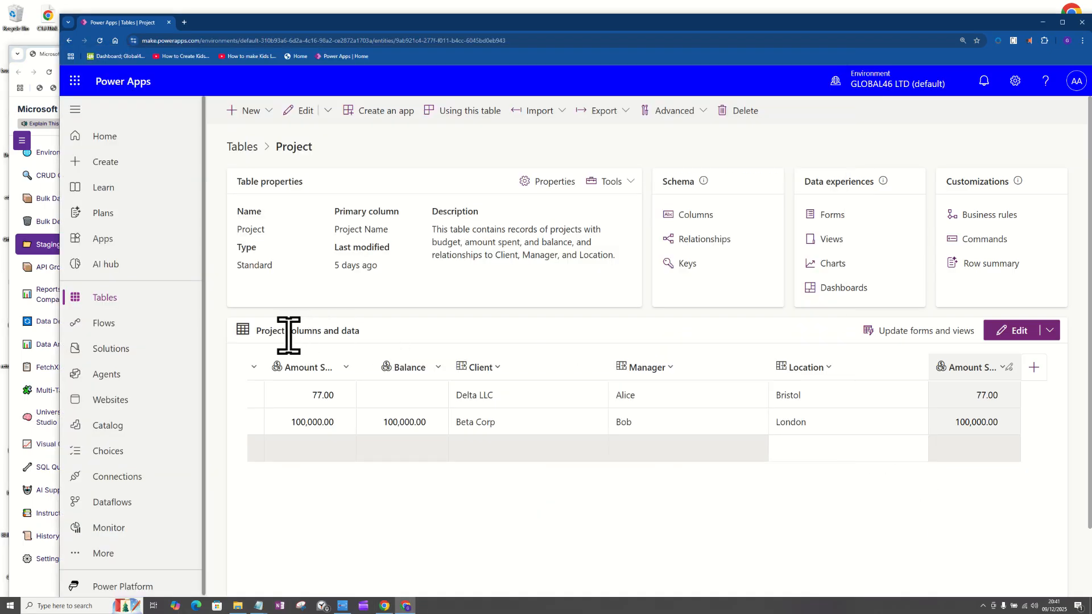
pyautogui.moveTo(289, 335); pyautogui.dragTo(261, 335)
pyautogui.rightClick(45, 246)
pyautogui.click(588, 357)
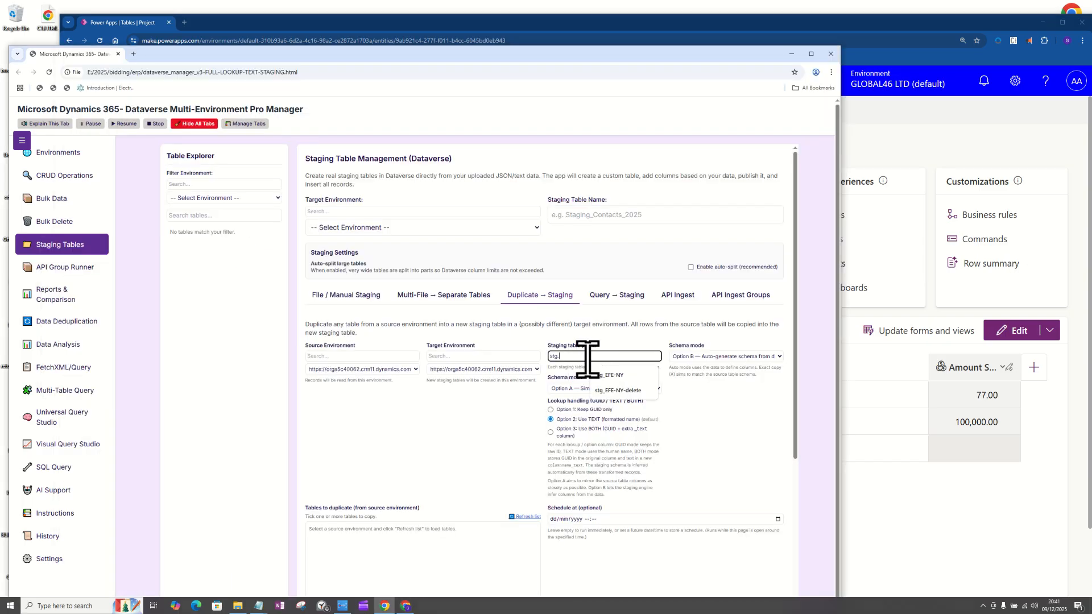
pyautogui.write('Project')
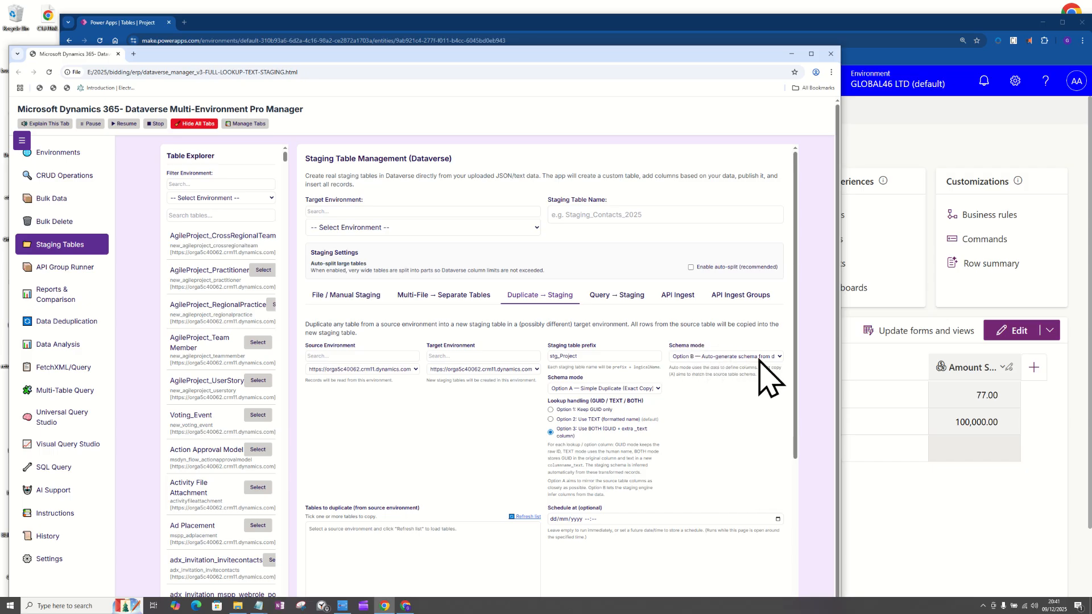
# Review the Option 3 lookup handling description and compare it with the Project table's lookup columns in Power Apps.
pyautogui.scroll(-4, 468, 459)
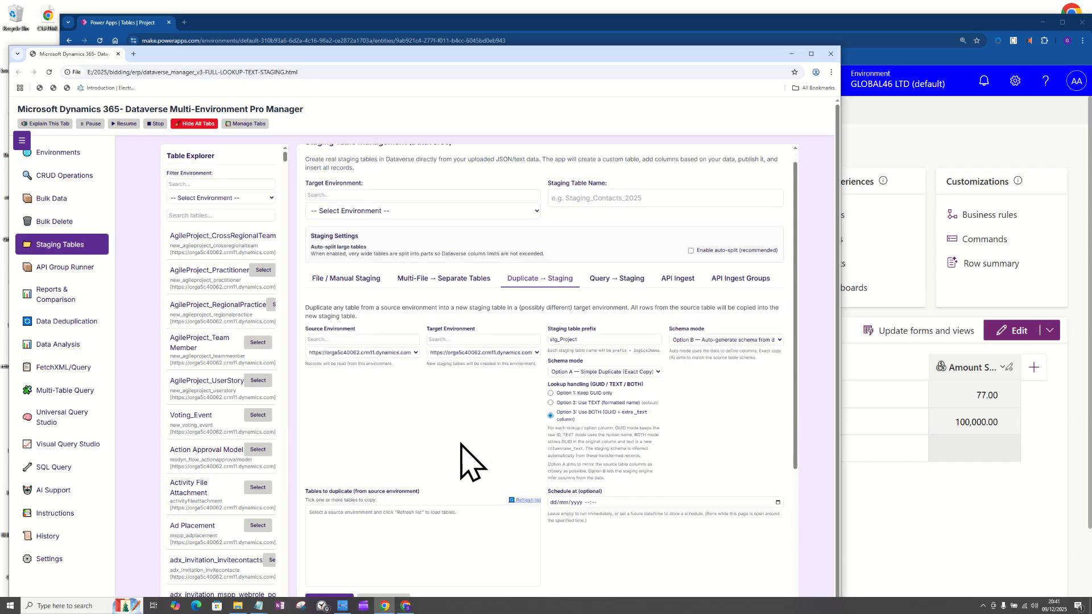
pyautogui.moveTo(792, 369); pyautogui.dragTo(802, 307)
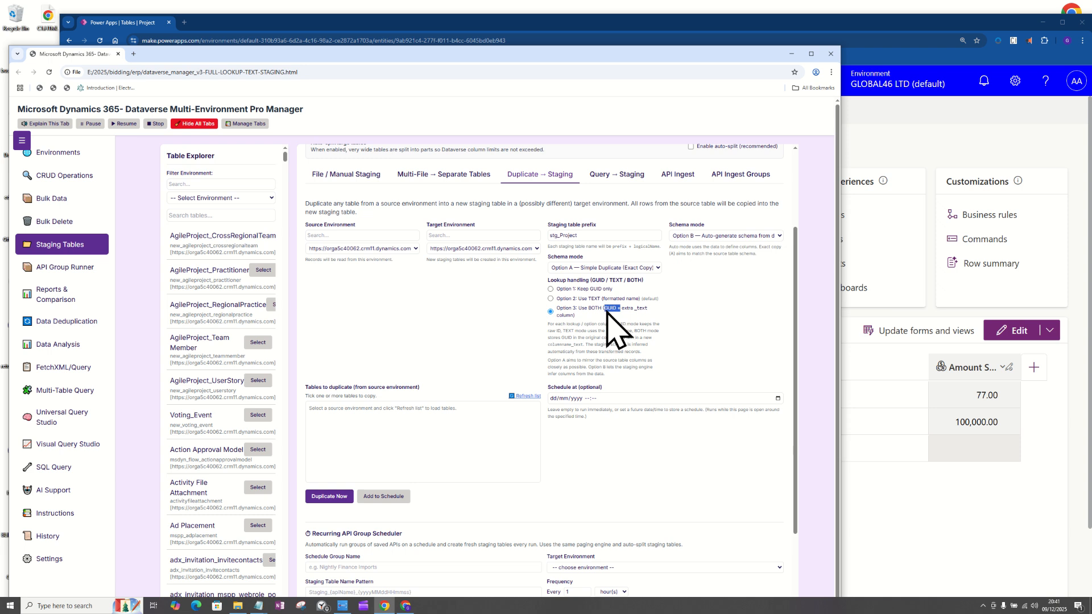
pyautogui.moveTo(640, 311); pyautogui.dragTo(651, 311)
pyautogui.click(919, 532)
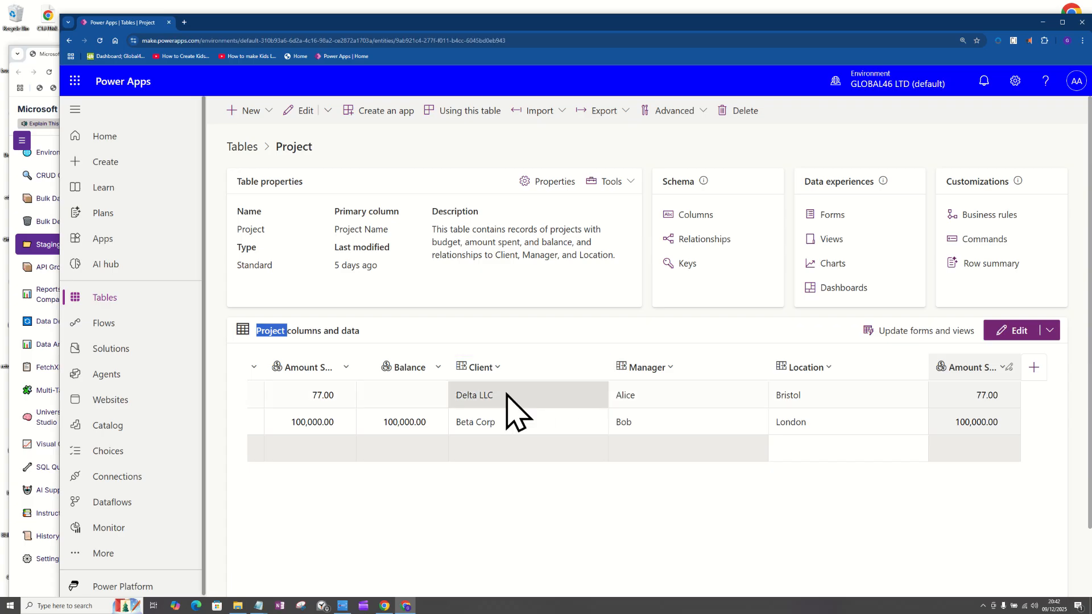
pyautogui.rightClick(44, 246)
pyautogui.click(608, 430)
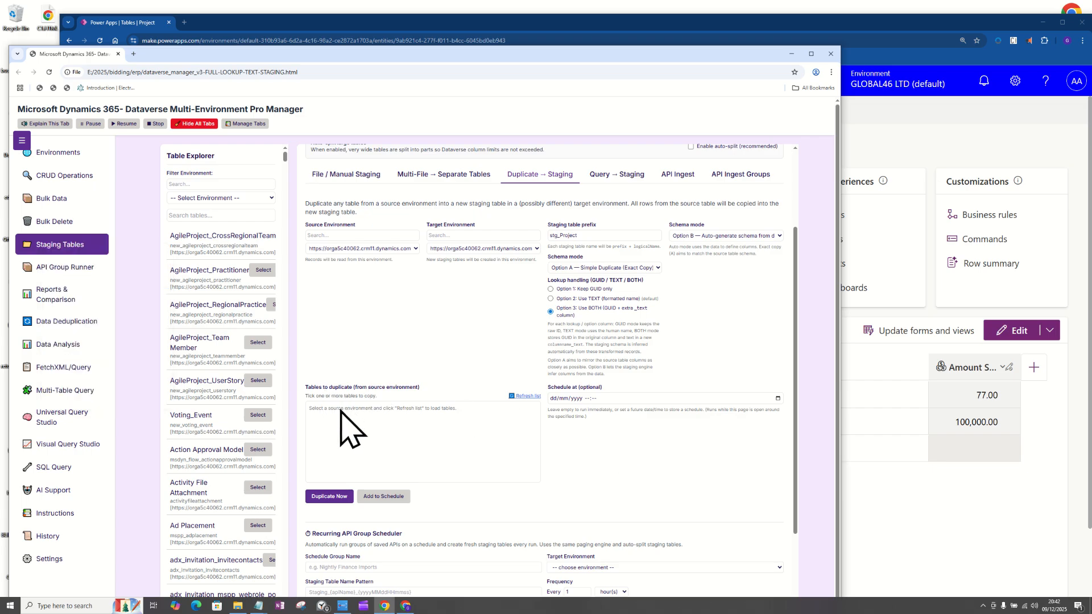
# Refresh the list of tables to duplicate from the source environment, and enlarge the page and its browser window.
pyautogui.click(521, 397)
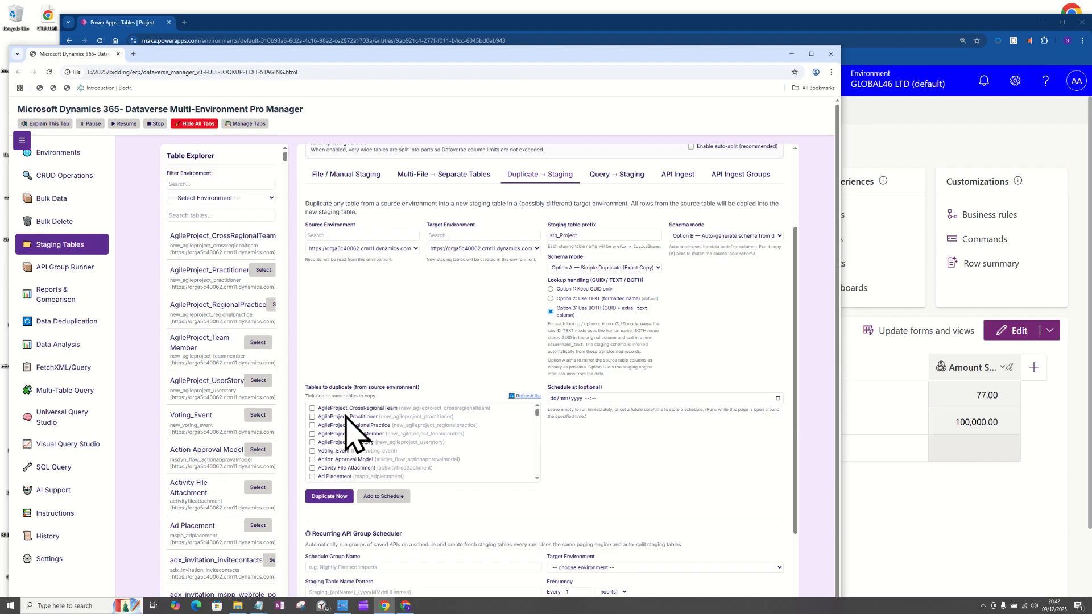
pyautogui.scroll(-6, 536, 420)
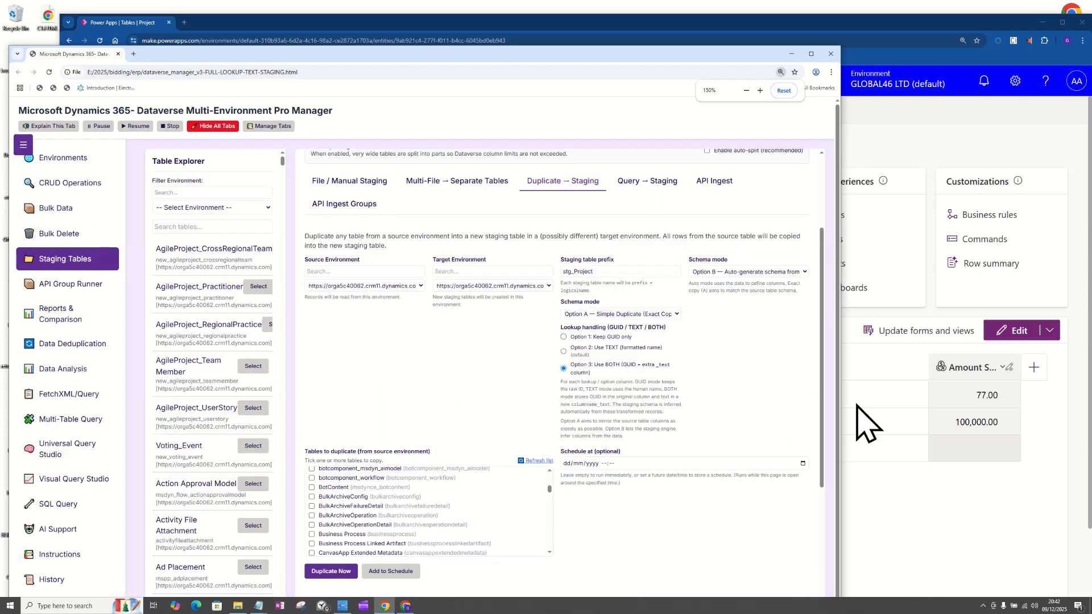
pyautogui.moveTo(838, 402); pyautogui.dragTo(1013, 376)
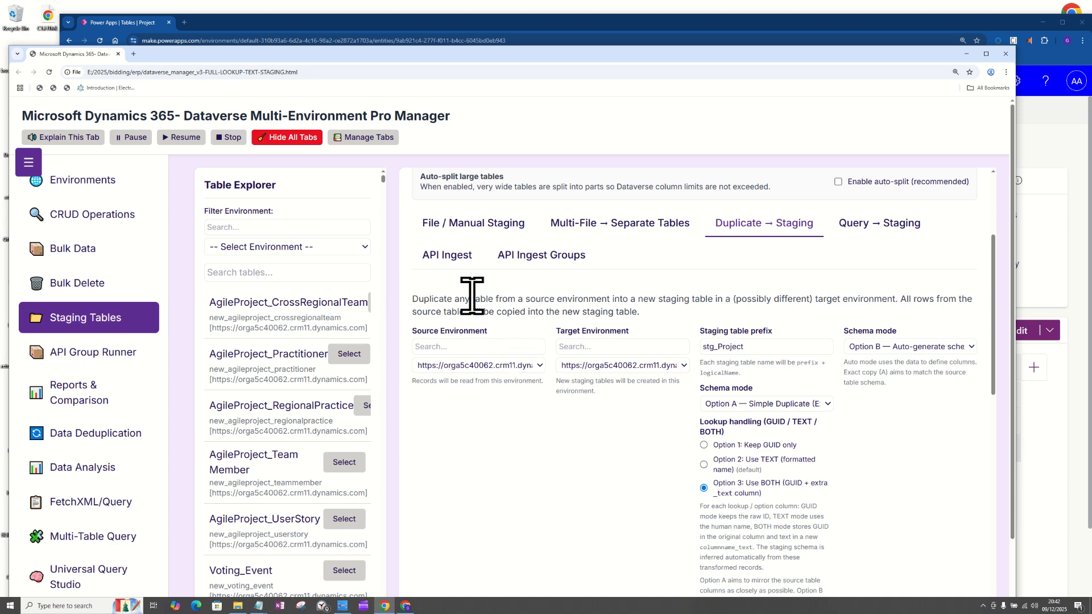
# Review the selected source and target environments and the choices offered by both schema mode settings.
pyautogui.click(478, 365)
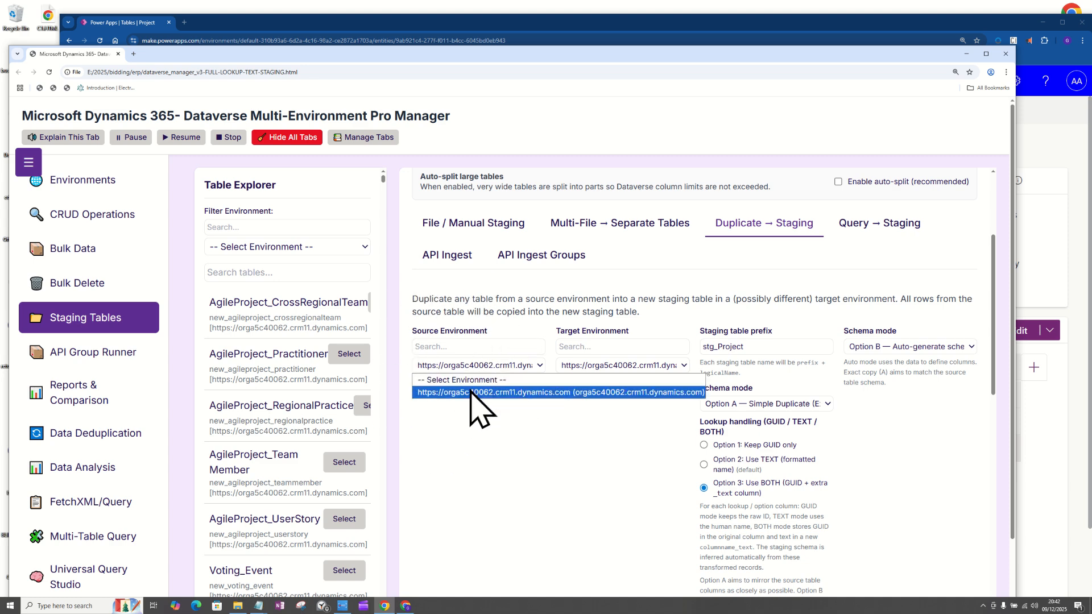
pyautogui.click(476, 393)
pyautogui.click(602, 366)
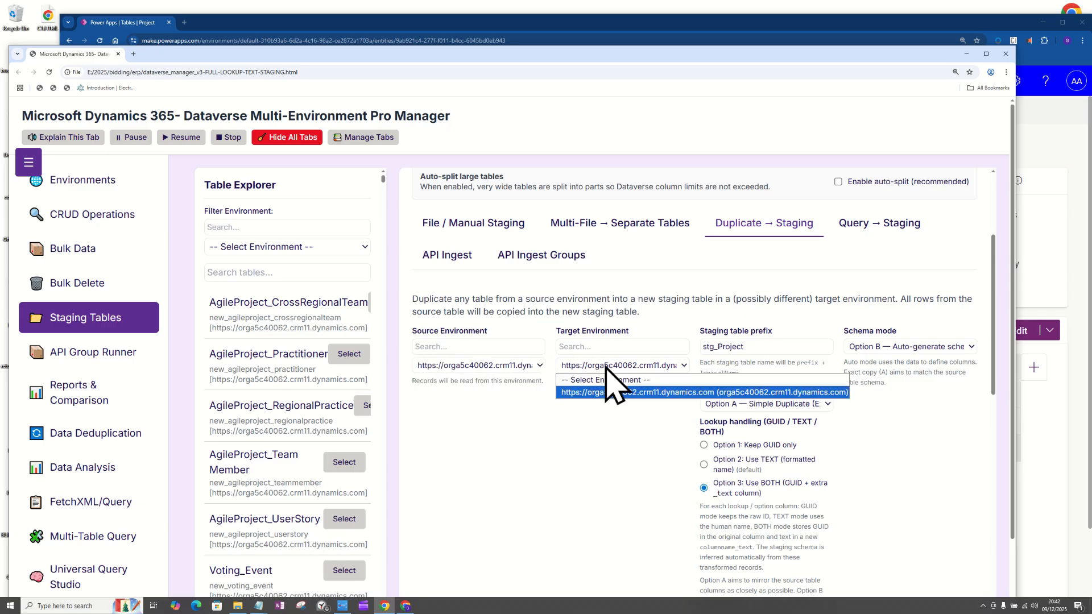
pyautogui.click(602, 393)
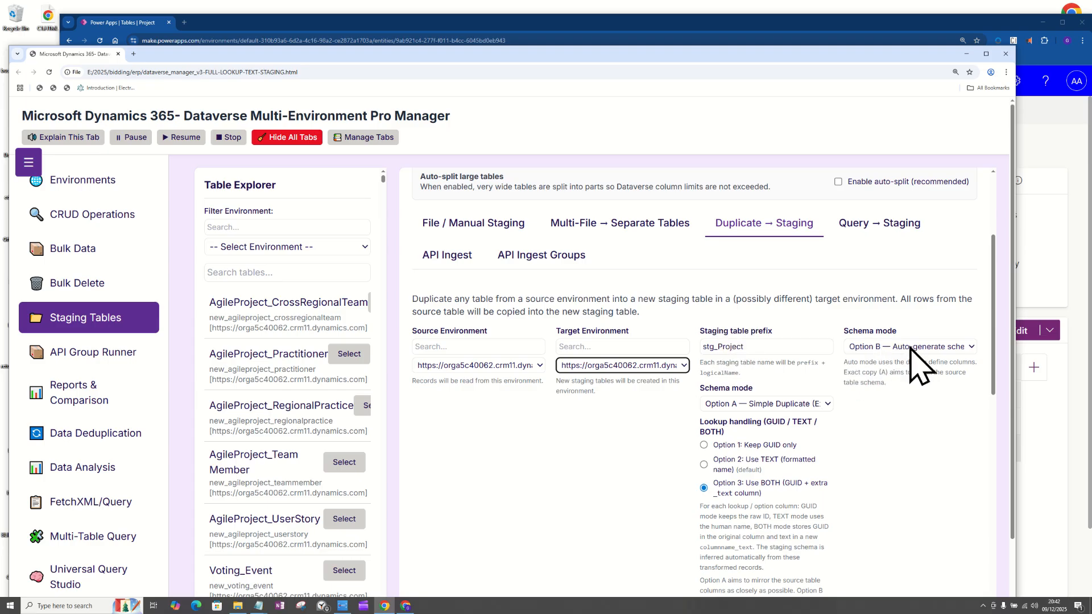
pyautogui.click(963, 349)
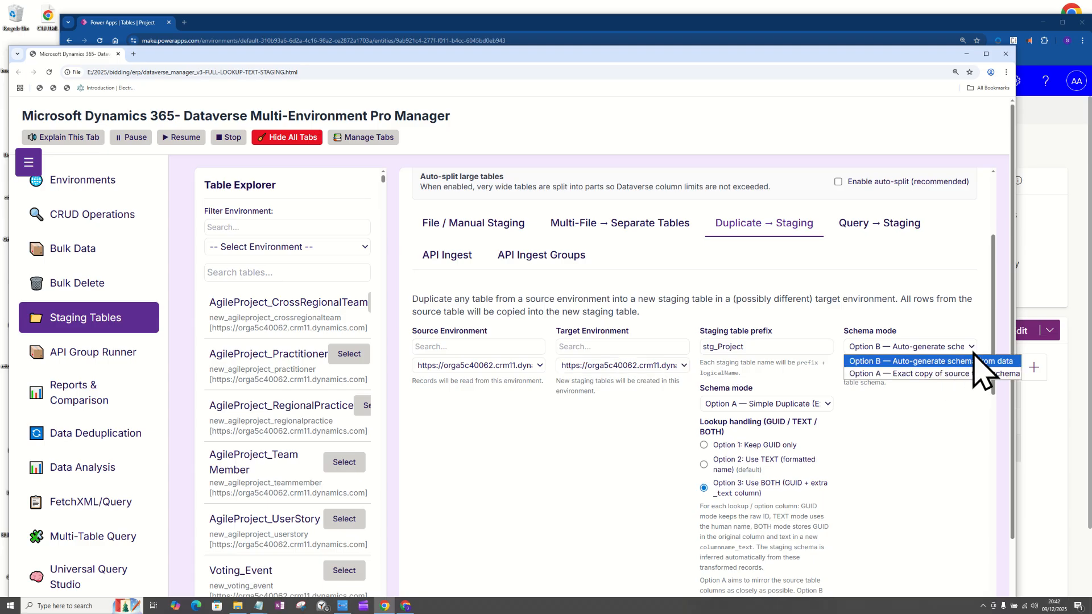
pyautogui.click(931, 331)
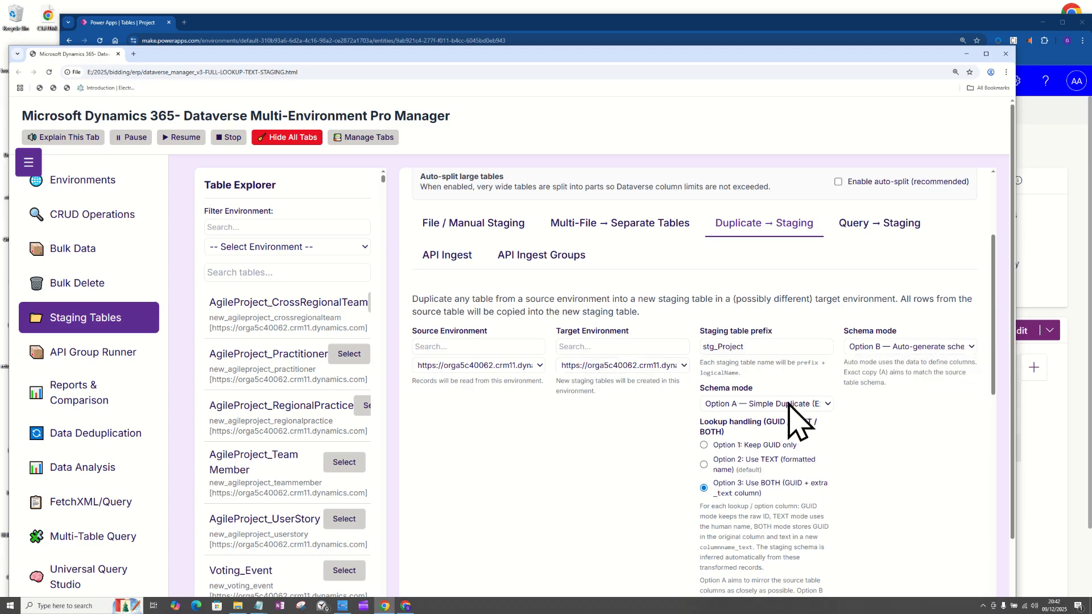
pyautogui.click(818, 403)
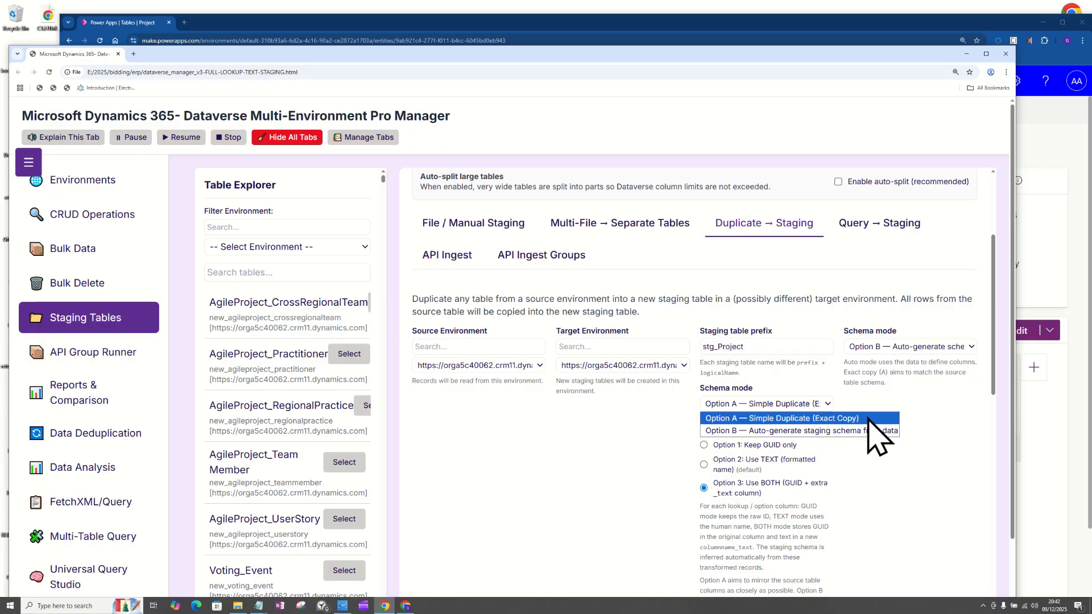
pyautogui.click(921, 472)
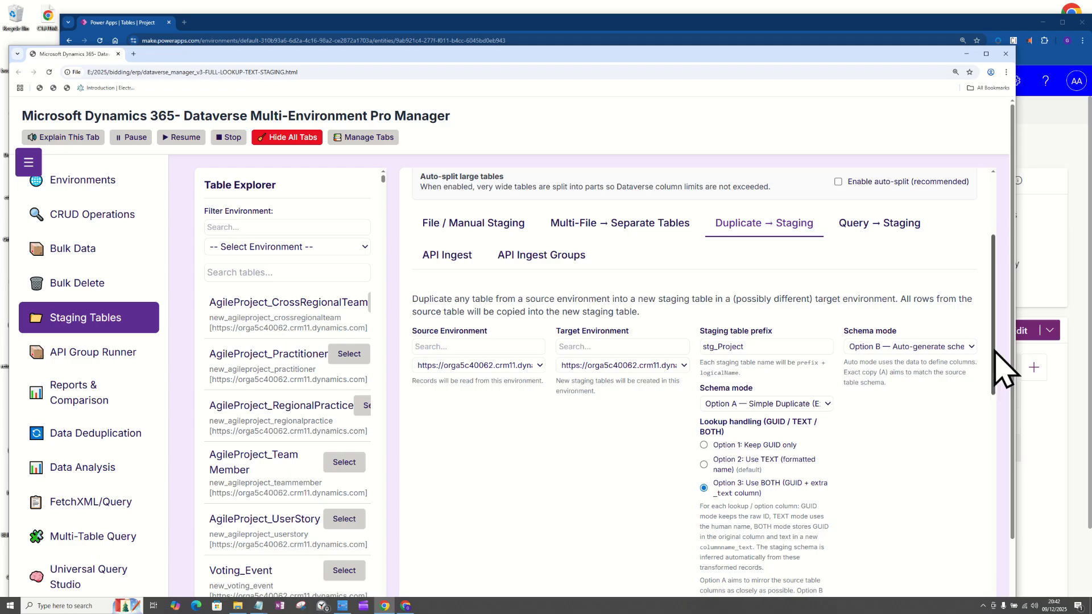
# Select the Project (cr973_project) table in the tables to duplicate and start its duplication immediately.
pyautogui.scroll(-6, 990, 409)
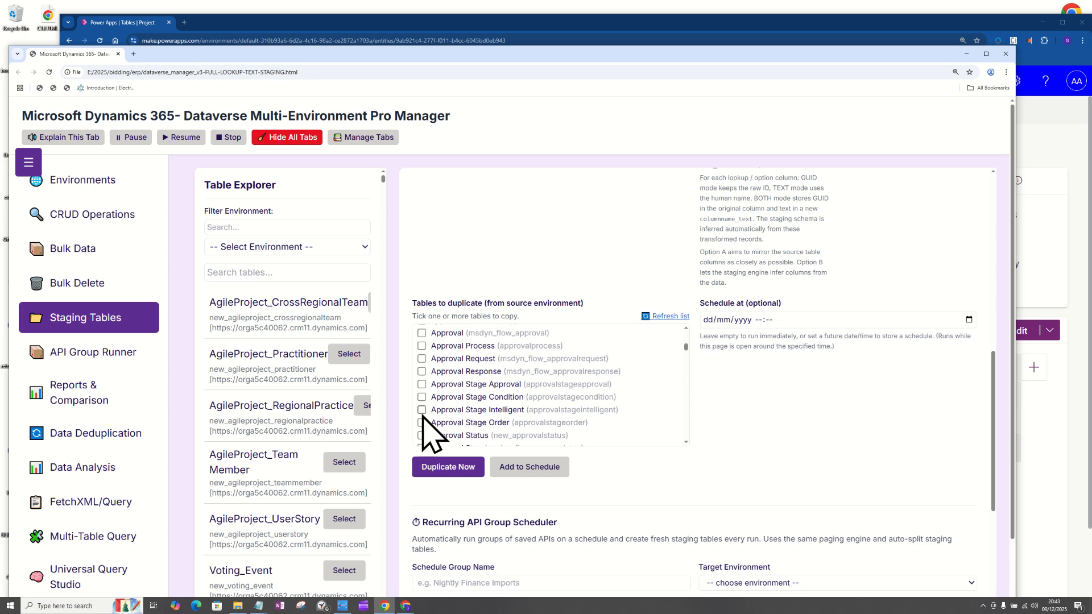
pyautogui.scroll(-10, 689, 348)
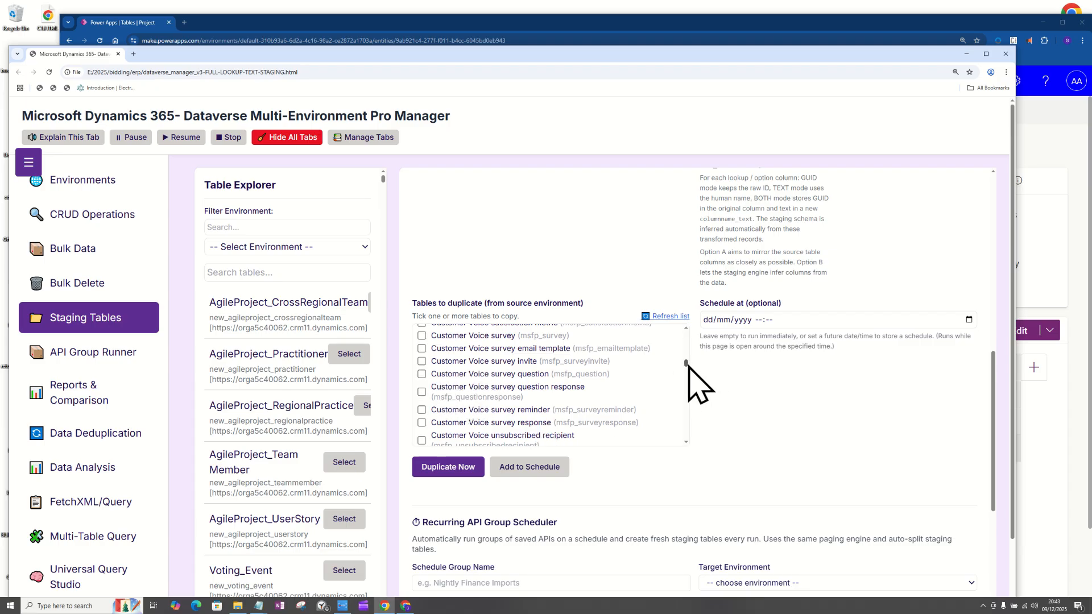
pyautogui.moveTo(687, 365); pyautogui.dragTo(688, 415)
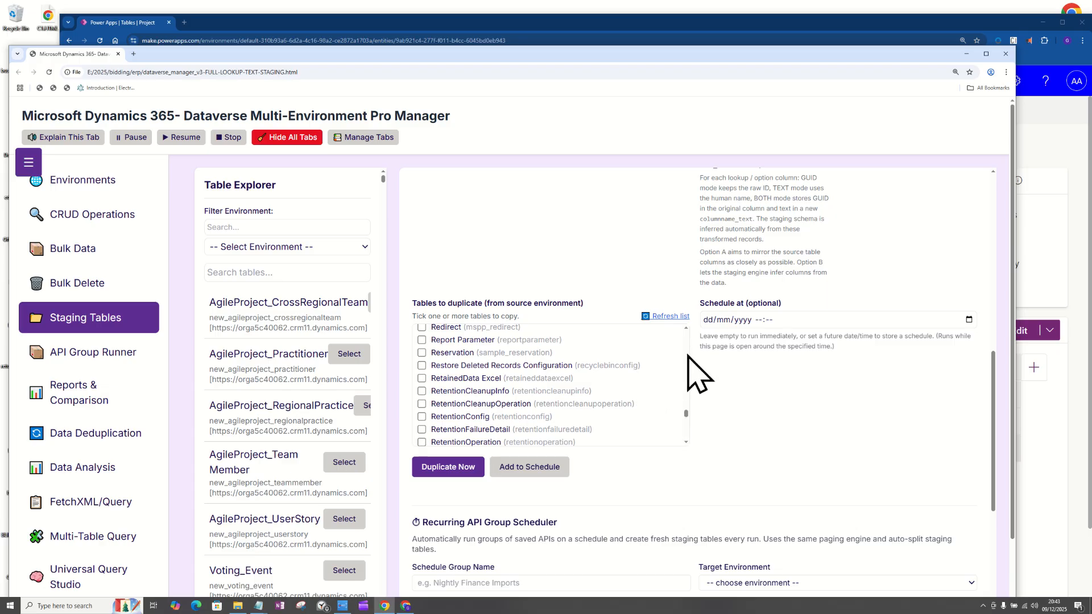
pyautogui.scroll(7, 689, 337)
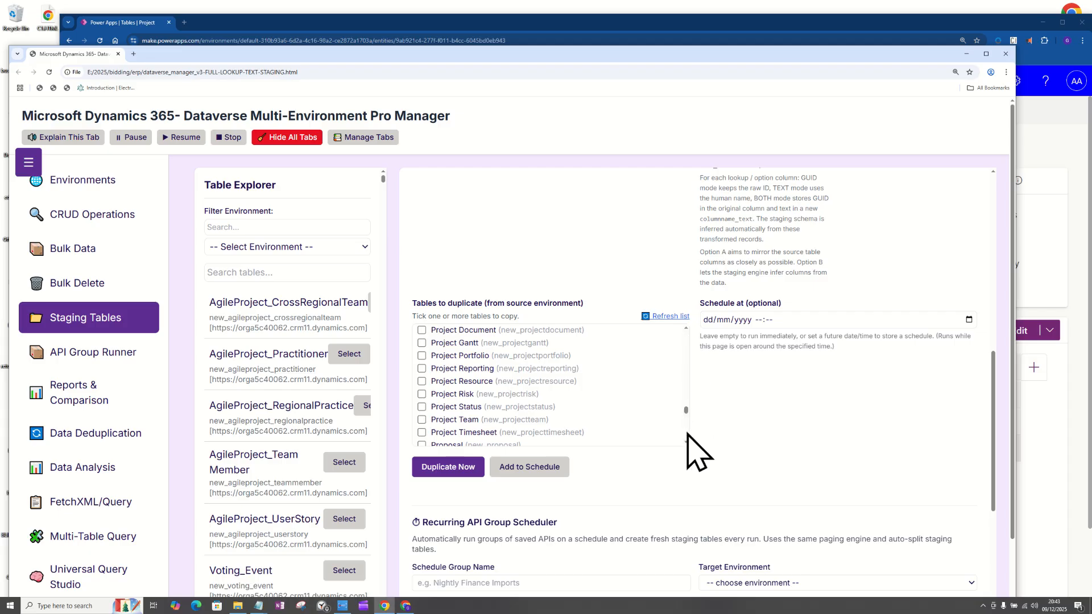
pyautogui.scroll(2, 687, 331)
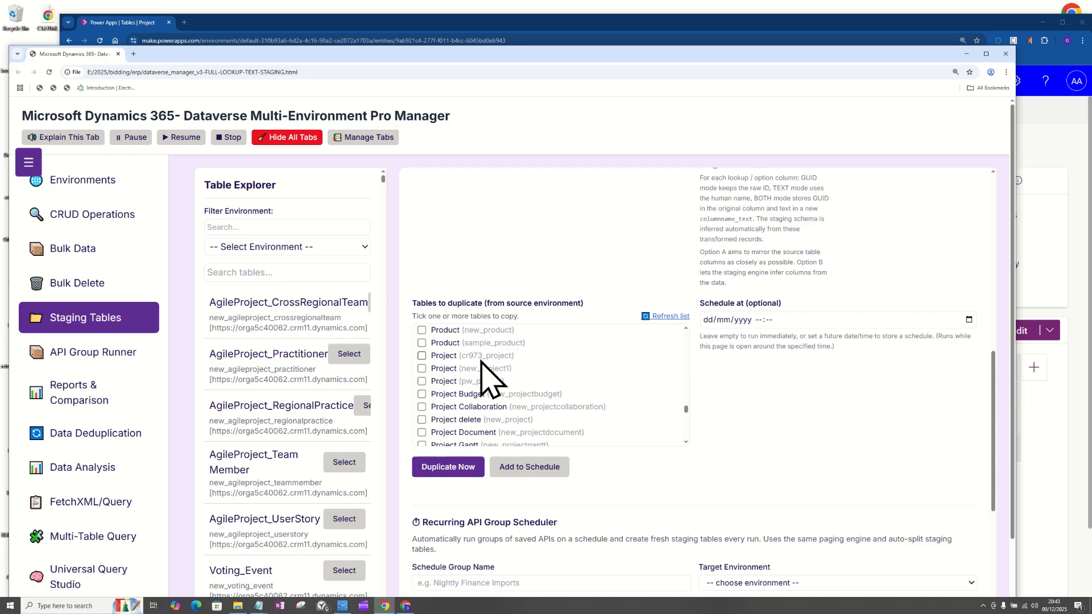
pyautogui.click(422, 356)
pyautogui.moveTo(1004, 389); pyautogui.dragTo(970, 410)
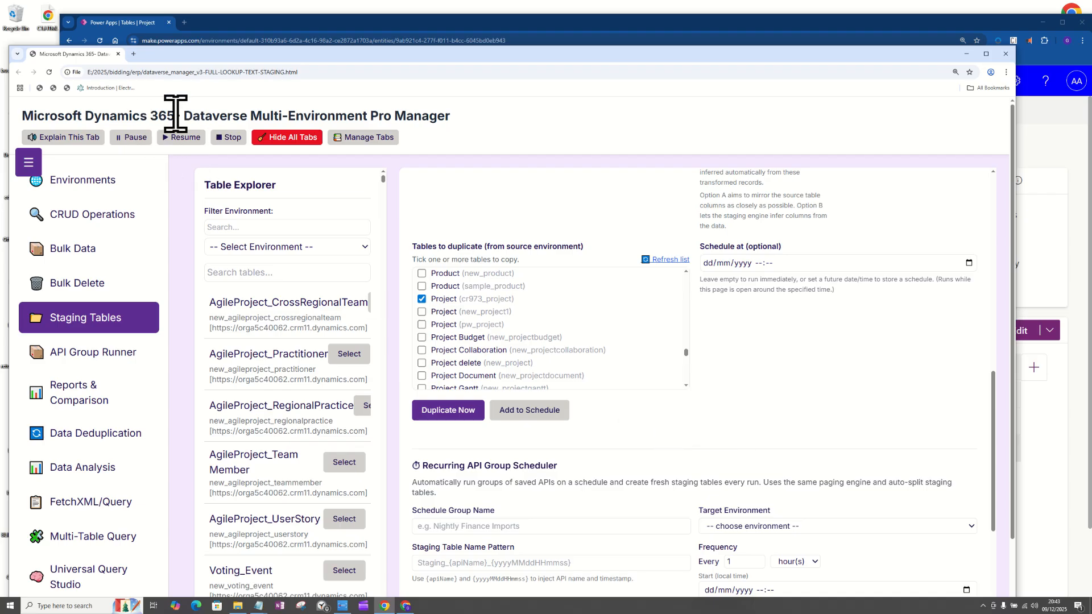
pyautogui.click(447, 415)
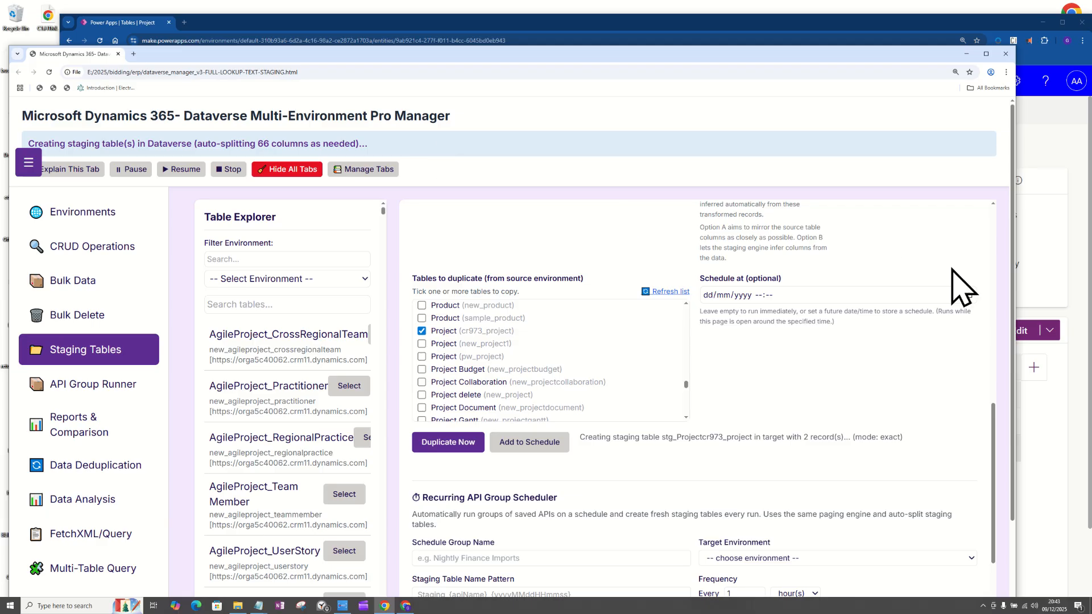
# View the Project table in Power Apps, and compare the duplication status line with the staging table prefix.
pyautogui.click(1070, 409)
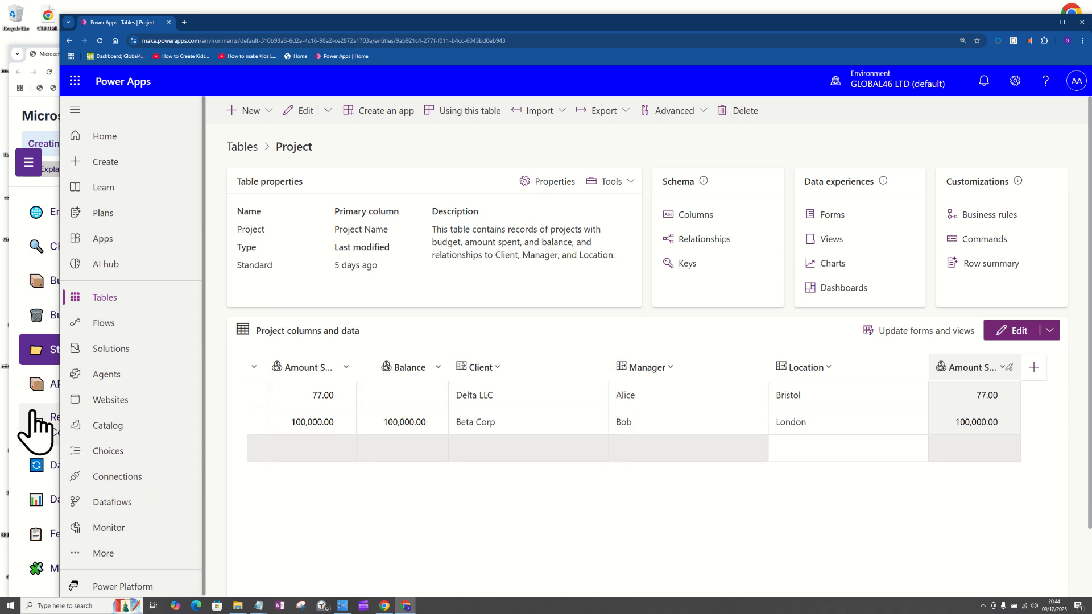
pyautogui.rightClick(43, 351)
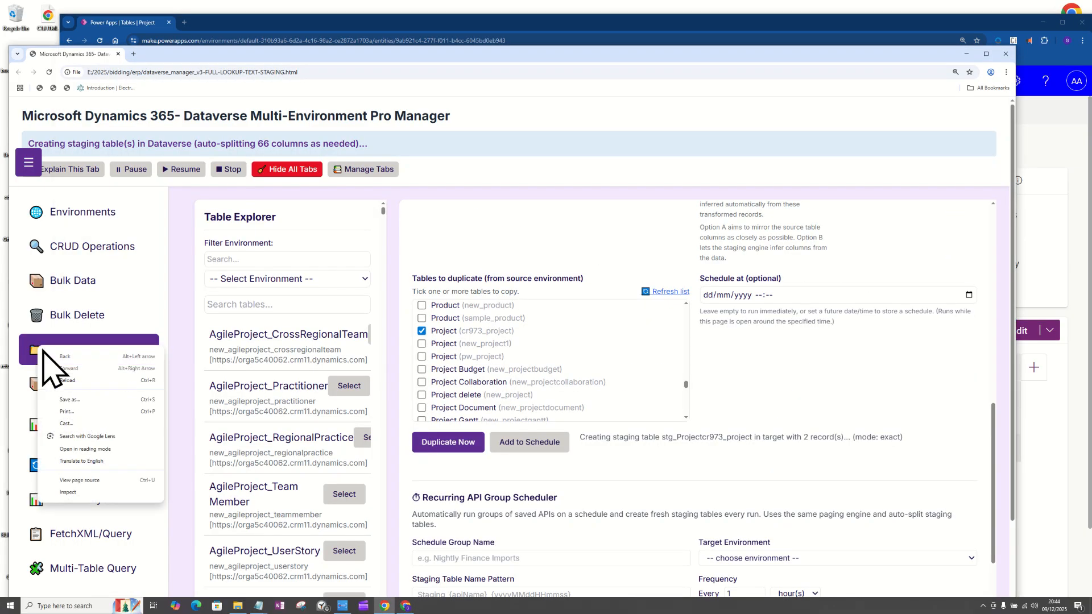
pyautogui.click(635, 447)
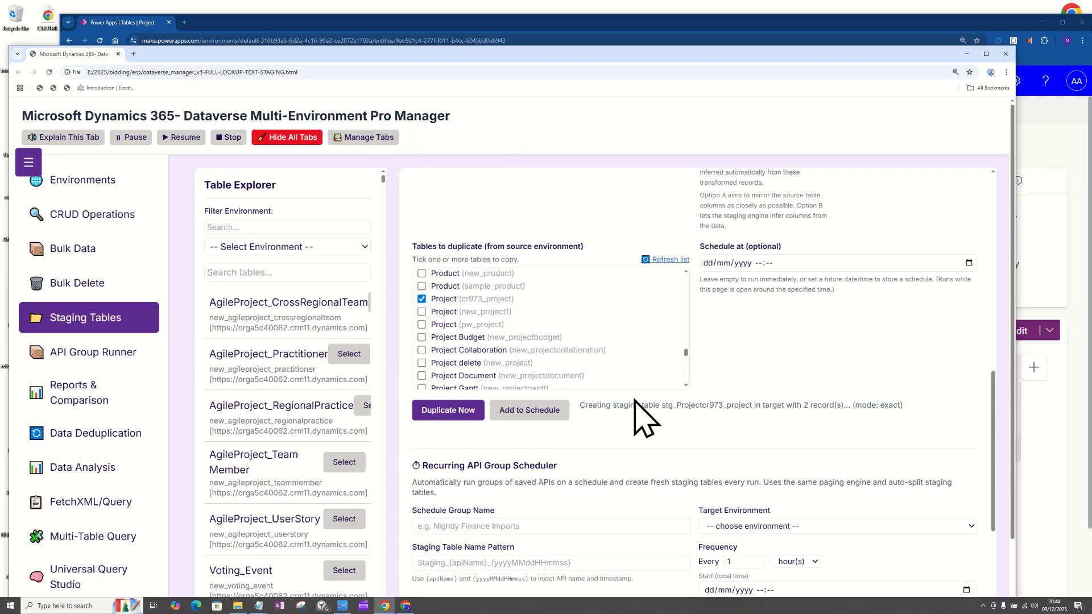
pyautogui.moveTo(943, 409); pyautogui.dragTo(578, 422)
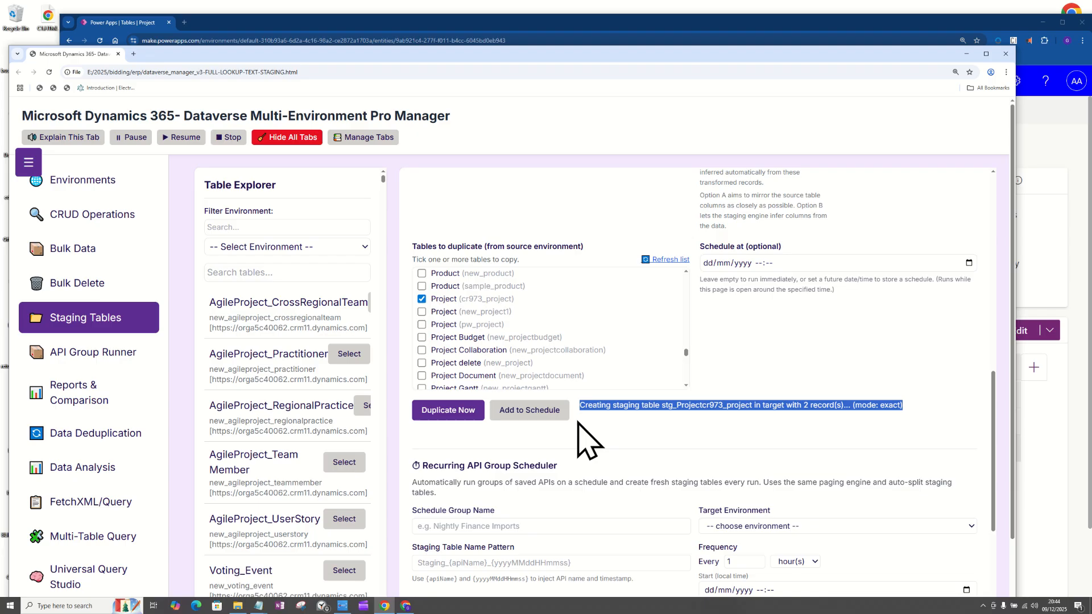
pyautogui.click(718, 408)
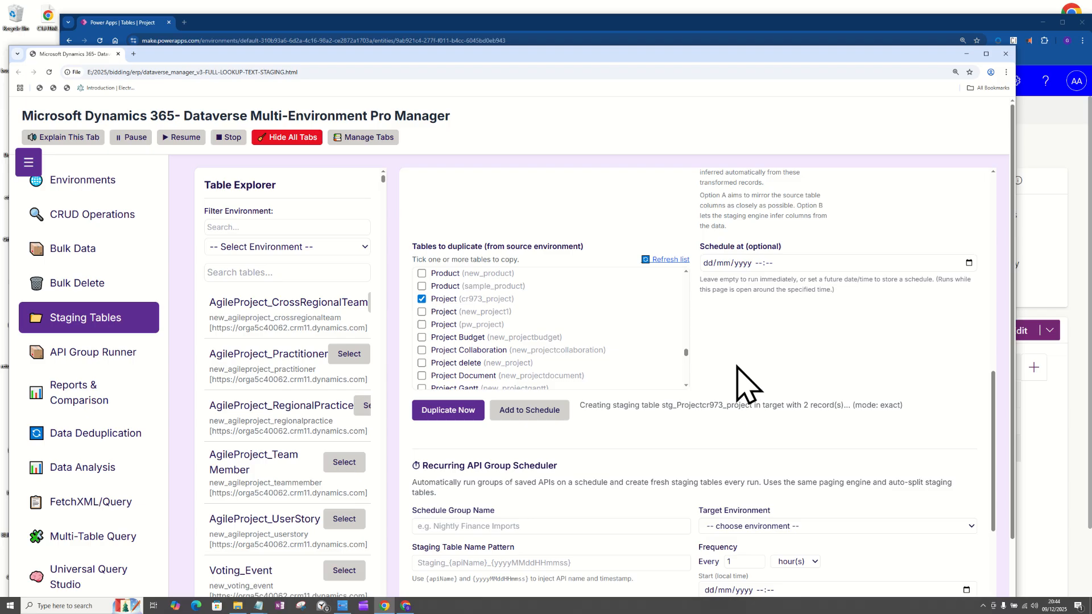
pyautogui.scroll(8, 743, 382)
pyautogui.doubleClick(757, 392)
pyautogui.hotkey('ctrl', 'c')
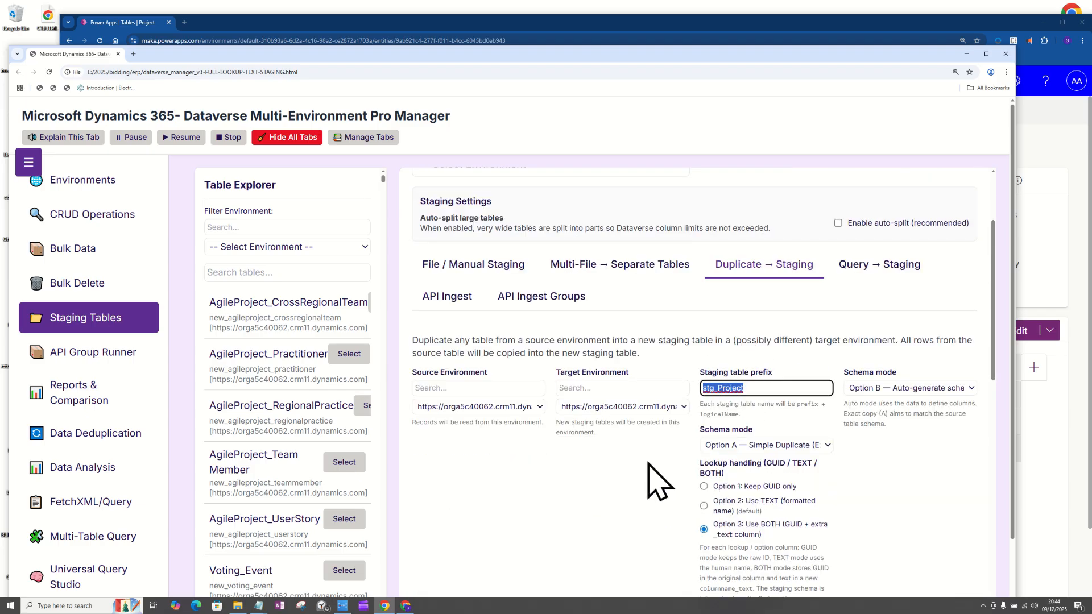
pyautogui.scroll(-7, 658, 480)
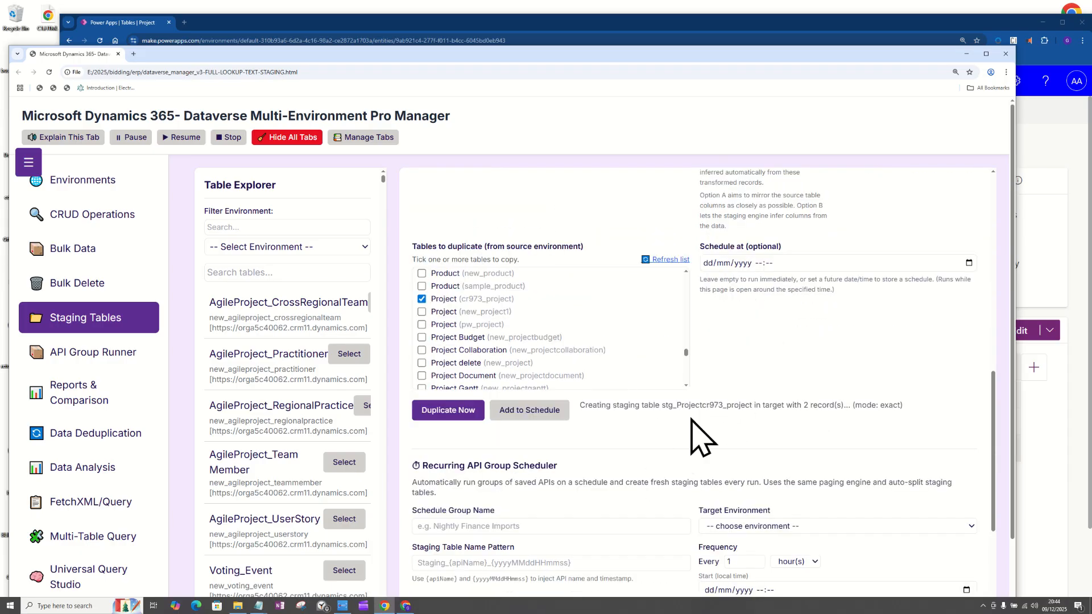
# Switch to Power Apps, return from the Project table to the tables overview, and search it for stg_Project.
pyautogui.click(1054, 420)
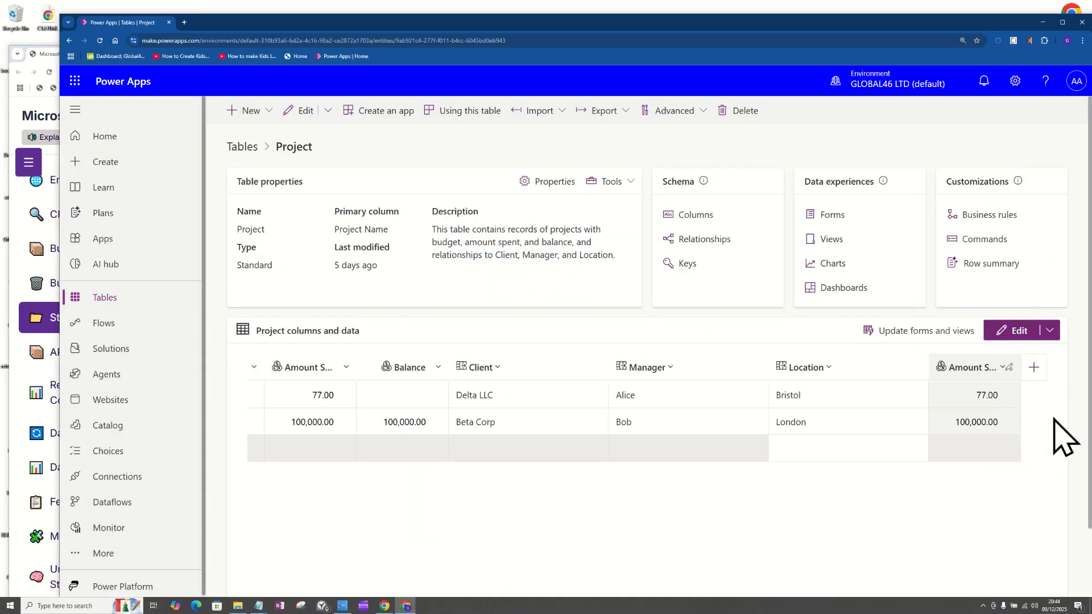
pyautogui.rightClick(1054, 418)
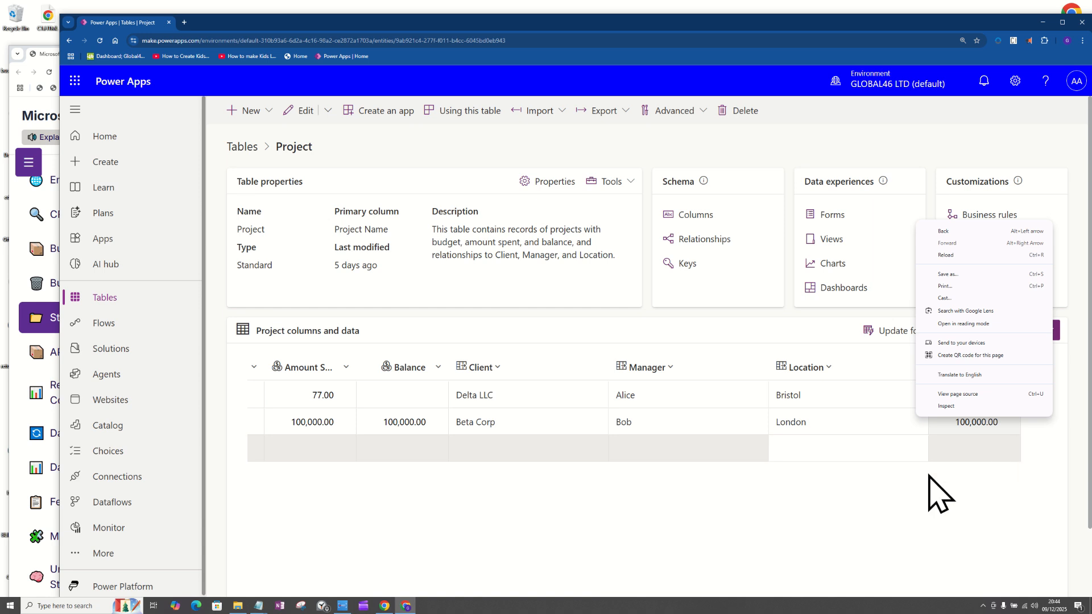
pyautogui.click(301, 156)
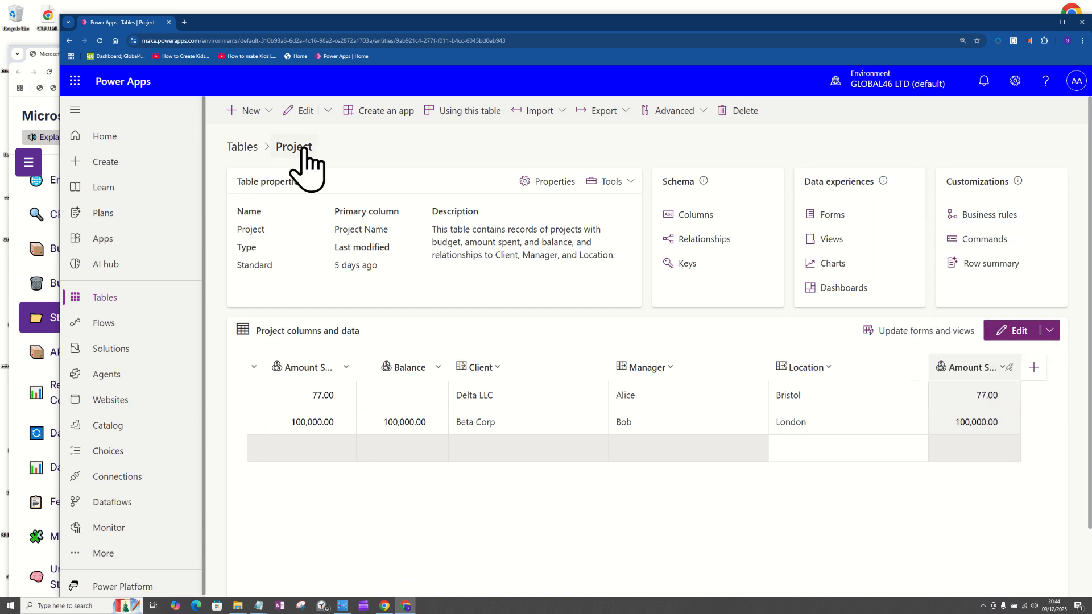
pyautogui.click(242, 147)
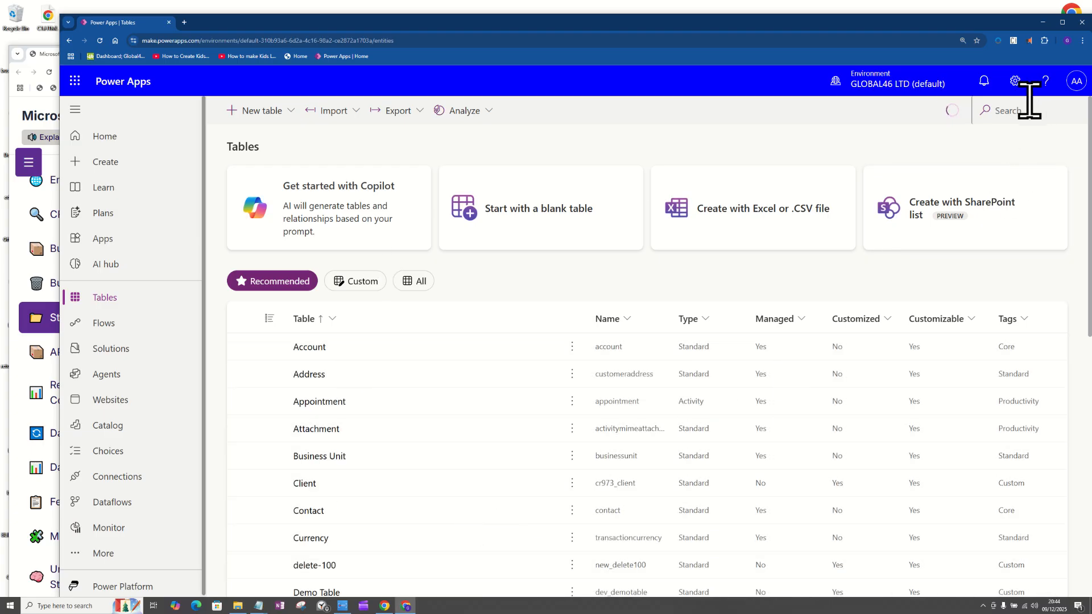
pyautogui.click(1010, 110)
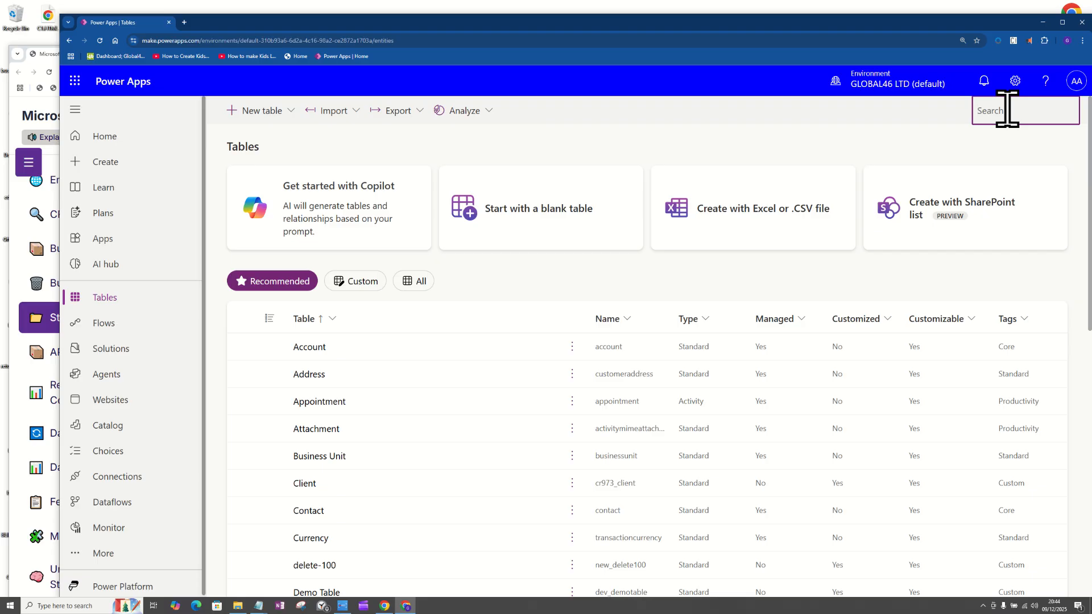
pyautogui.hotkey('ctrl', 'v')
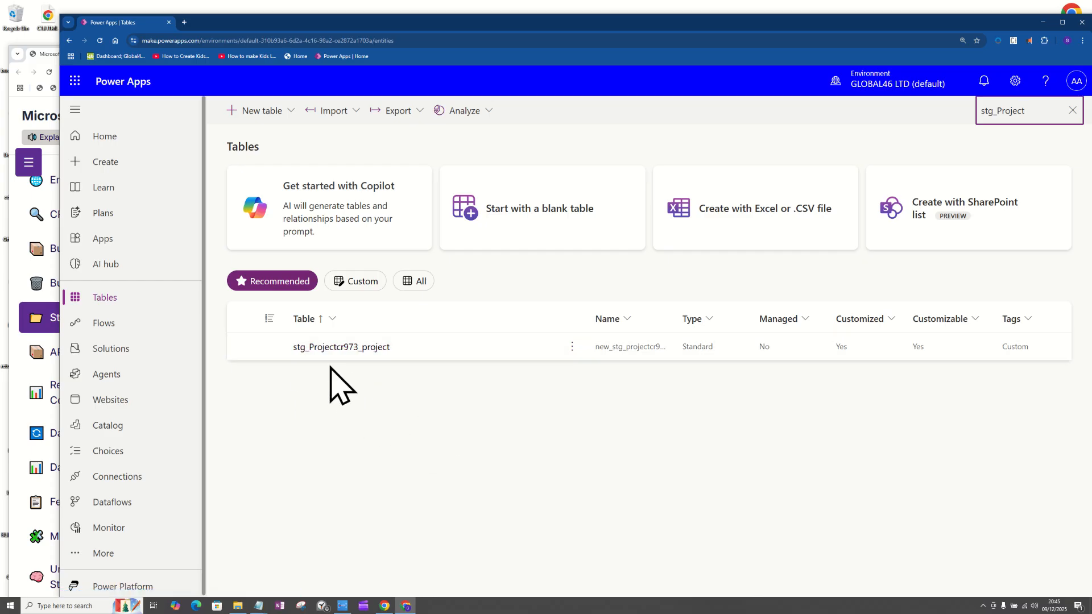
# Return to the Multi-Environment Pro Manager and follow the status of the Project table duplication until it finishes.
pyautogui.click(35, 319)
pyautogui.rightClick(40, 314)
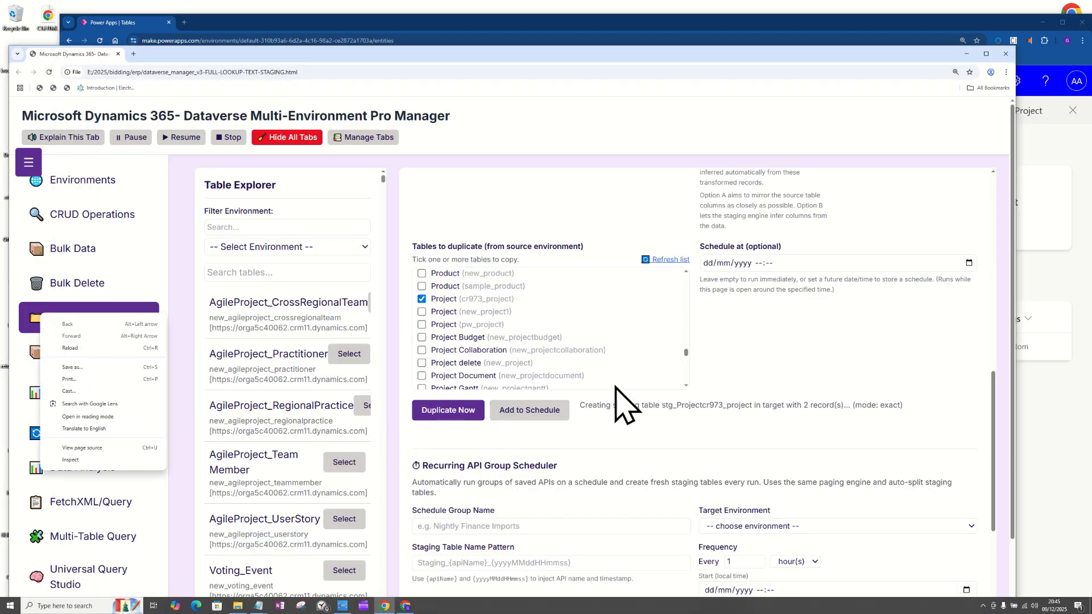
pyautogui.click(669, 421)
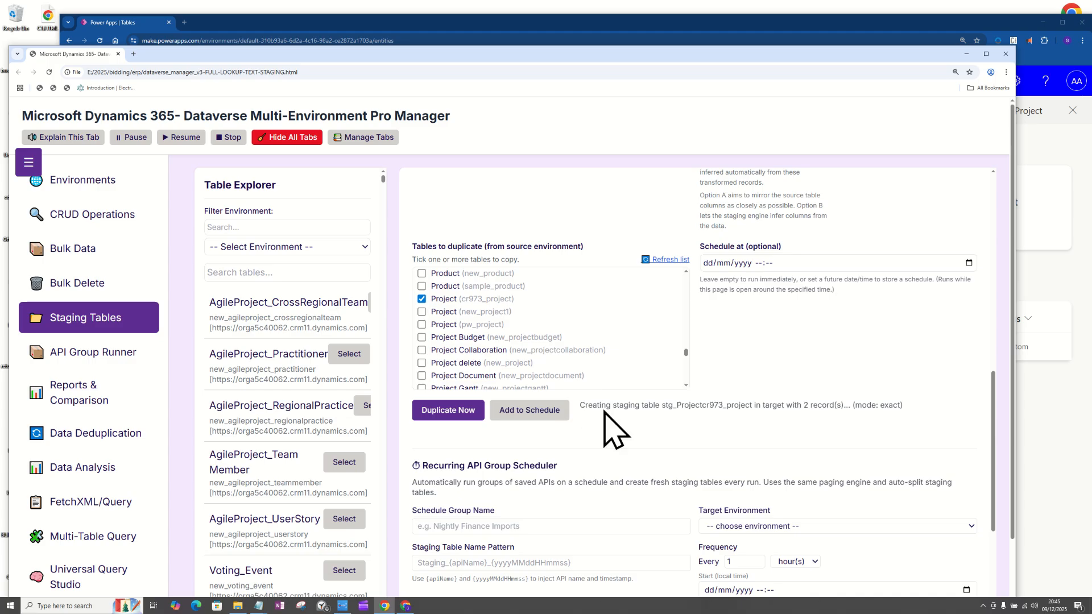
pyautogui.moveTo(579, 405); pyautogui.dragTo(926, 420)
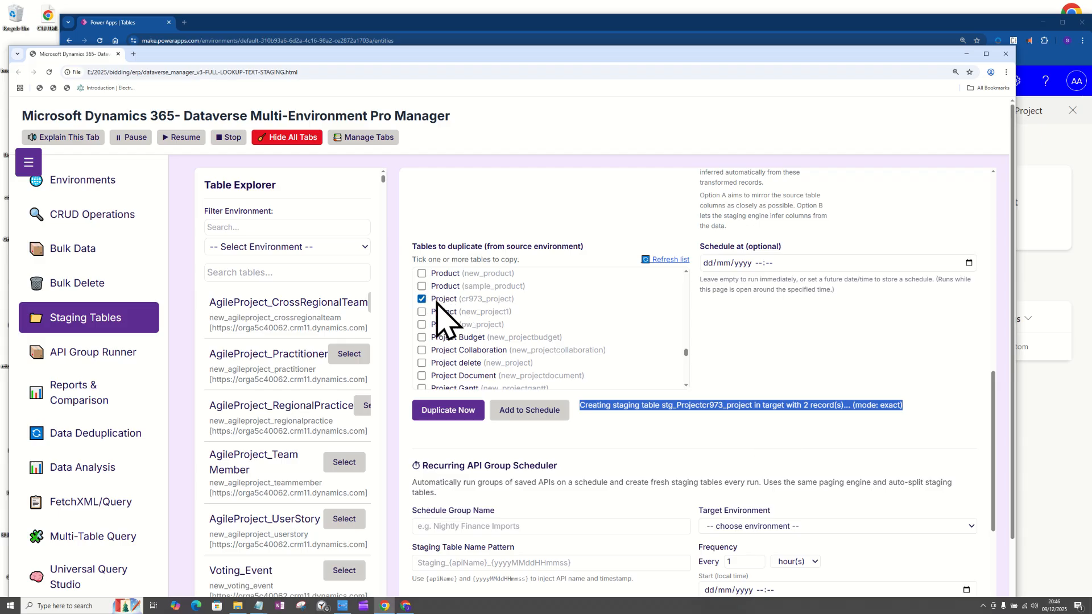
pyautogui.click(731, 408)
pyautogui.moveTo(661, 405); pyautogui.dragTo(755, 405)
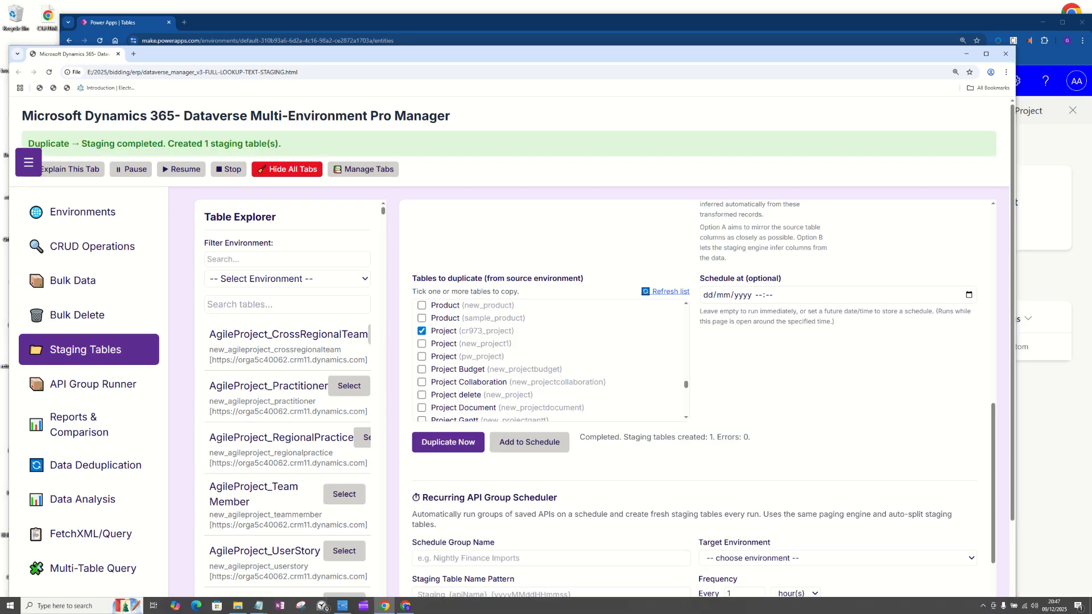
pyautogui.click(752, 447)
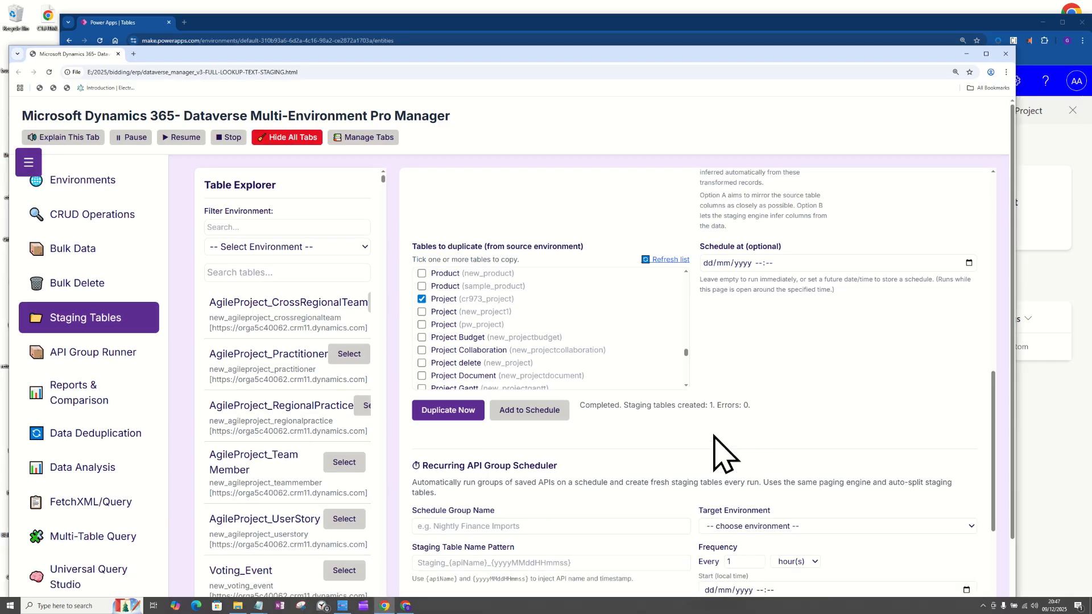
# Reload the tables overview in Power Apps, search for stg_Project, and open the stg_Projectcr973_project table.
pyautogui.click(1073, 483)
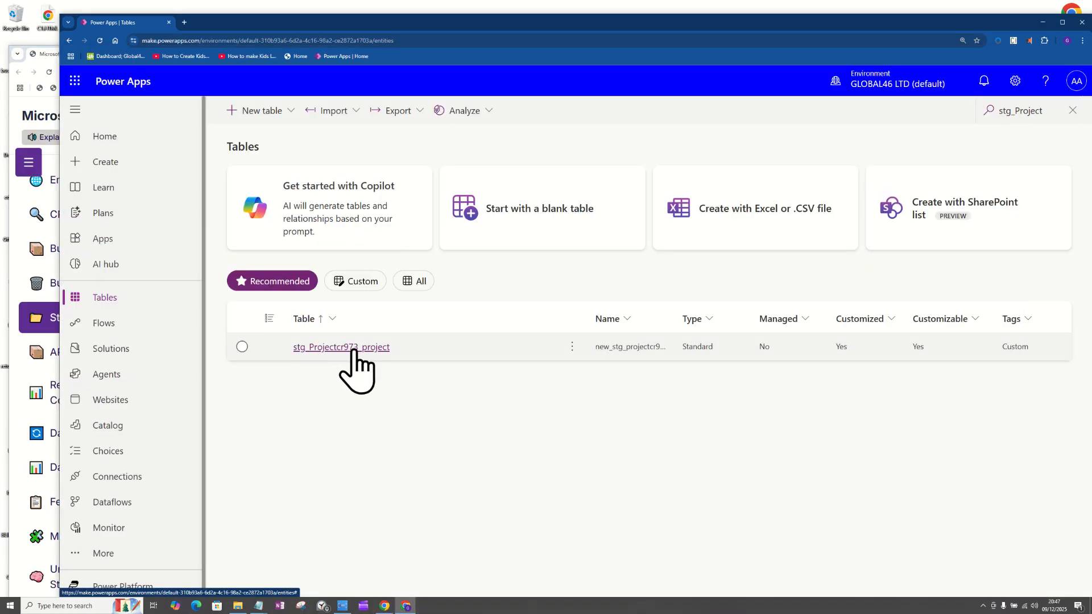
pyautogui.click(100, 41)
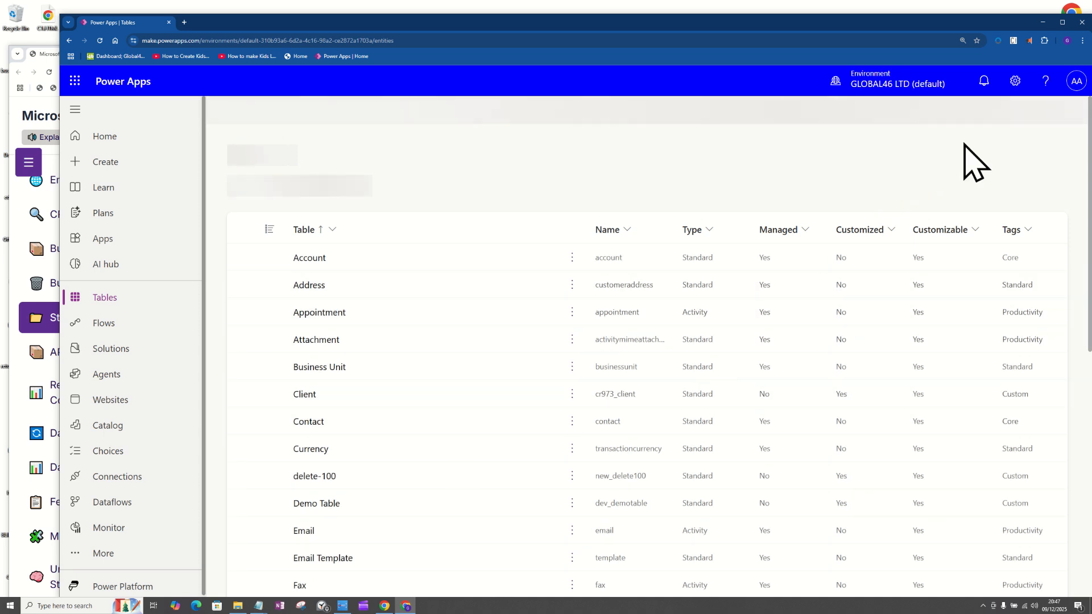
pyautogui.click(1012, 112)
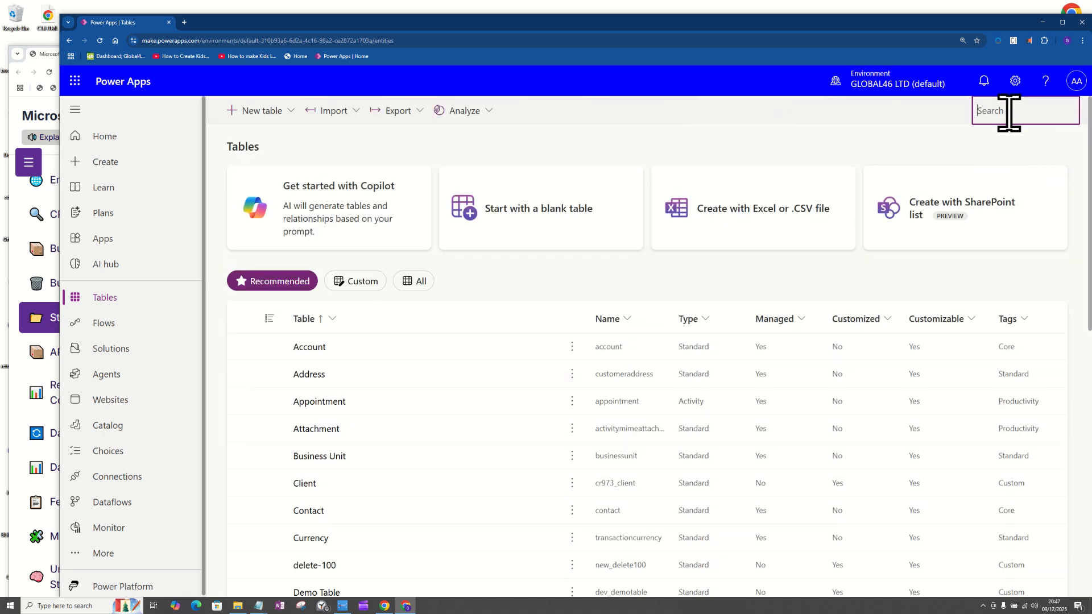
pyautogui.write('stg_Project')
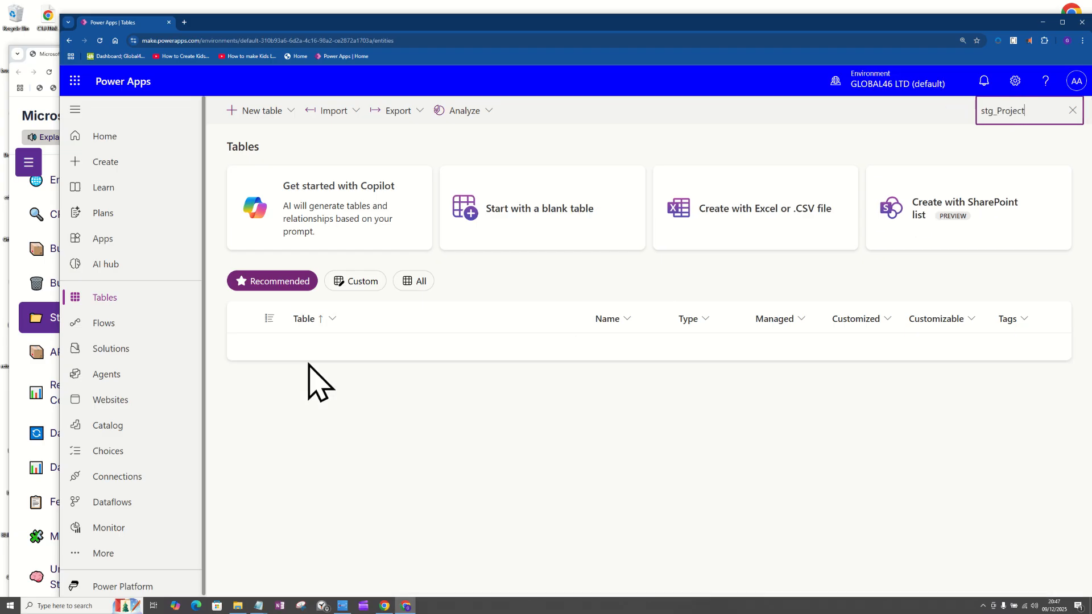
pyautogui.click(339, 348)
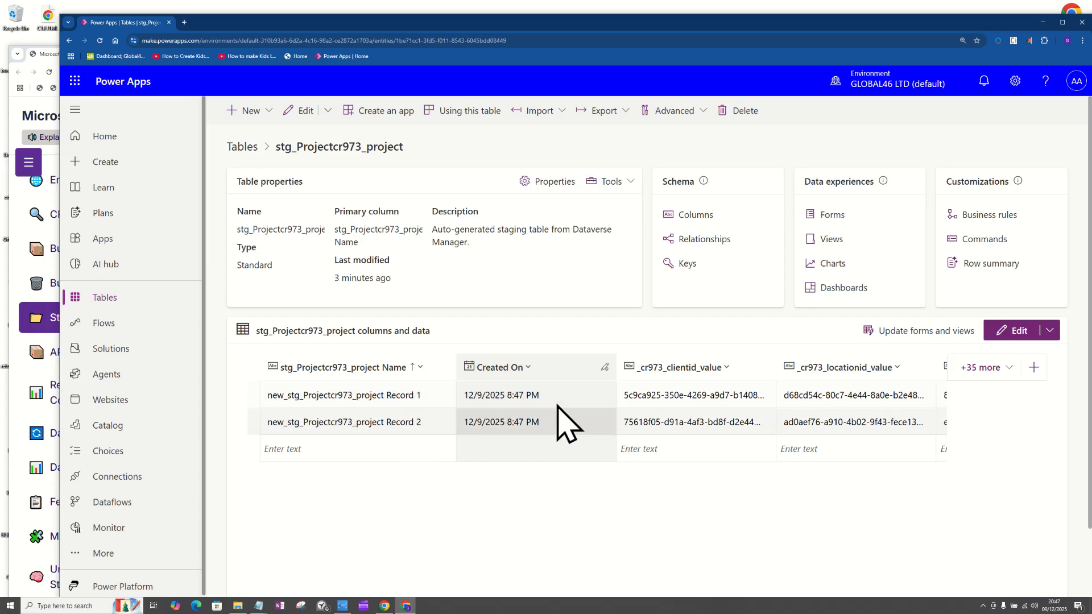
# In the staging table's column selection, deselect all columns and select _cr973_clientid_value, _cr973_locationid_value and _cr973_managerid_value.
pyautogui.click(990, 369)
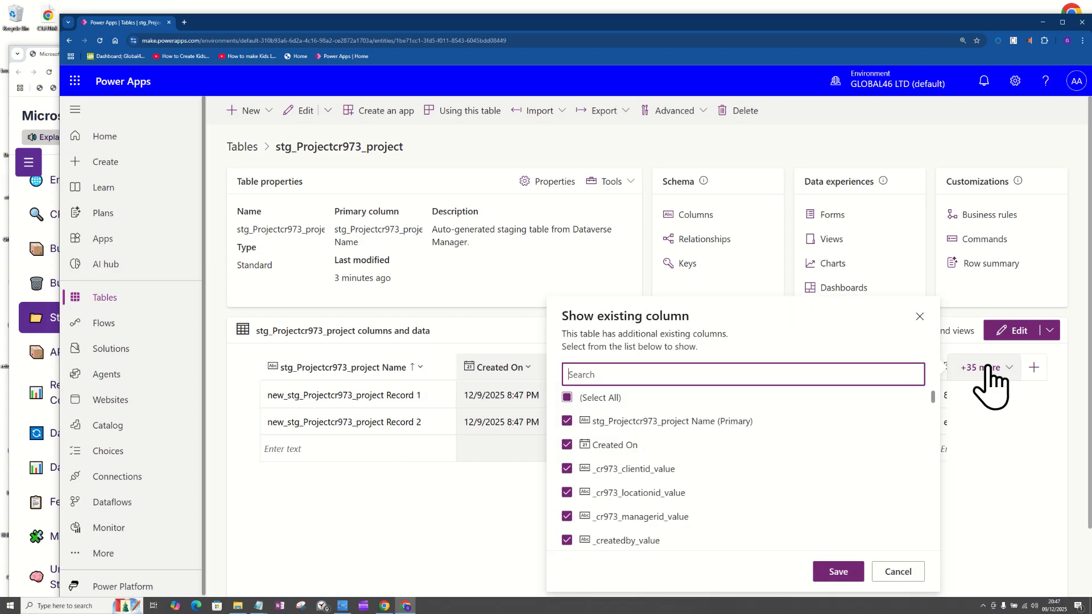
pyautogui.click(567, 398)
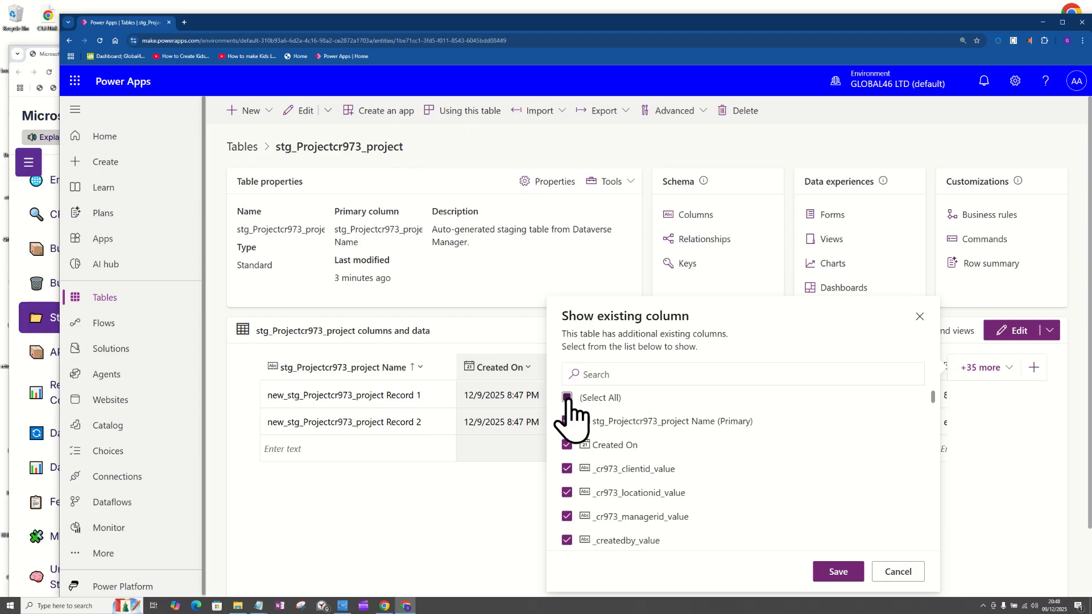
pyautogui.click(568, 469)
pyautogui.click(567, 493)
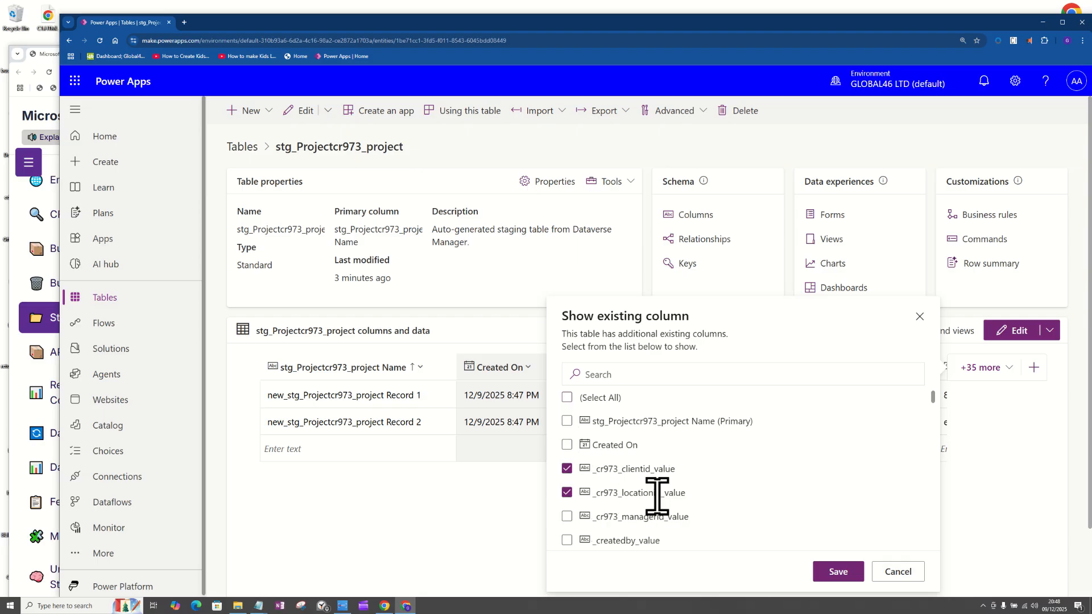
pyautogui.scroll(-1, 938, 409)
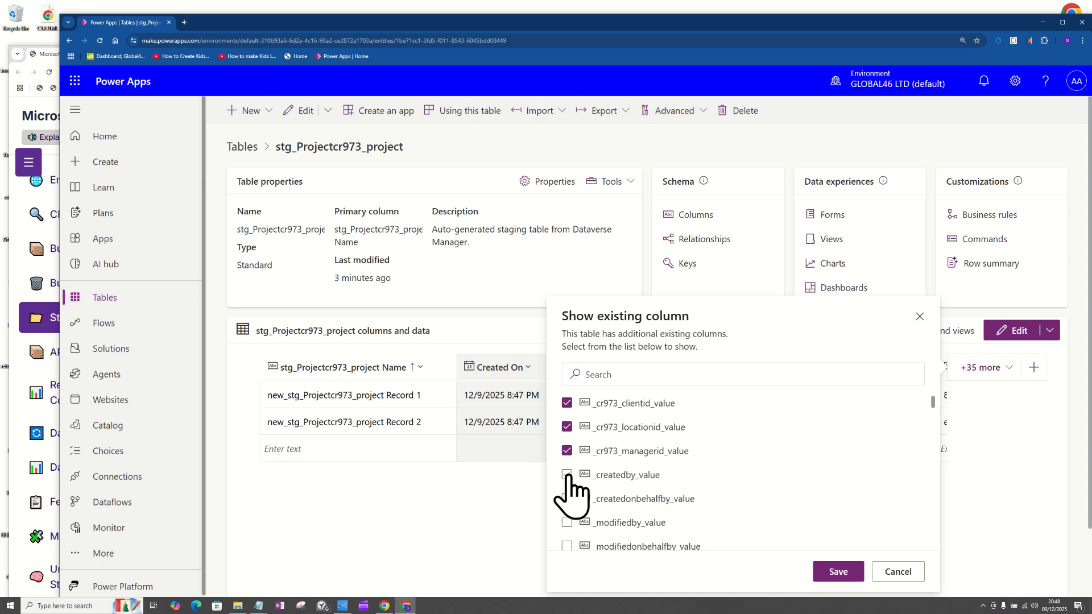
pyautogui.scroll(-5, 929, 418)
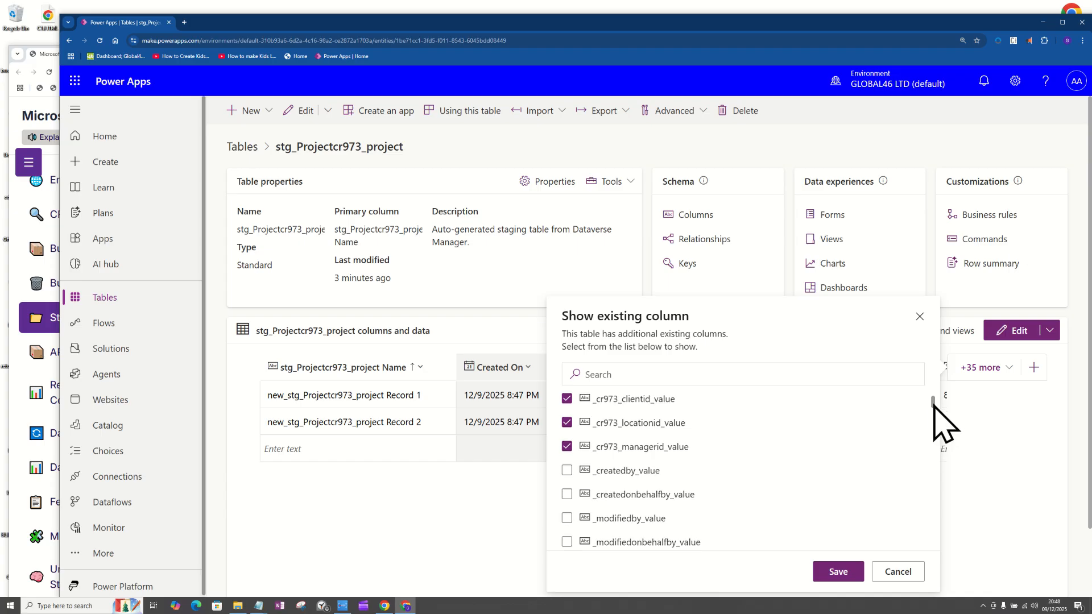
# Add cr973_amountspent, cr973_balance, cr973_budget, cr973_projectid and cr973_projectname to the selected columns.
pyautogui.moveTo(933, 420); pyautogui.dragTo(933, 424)
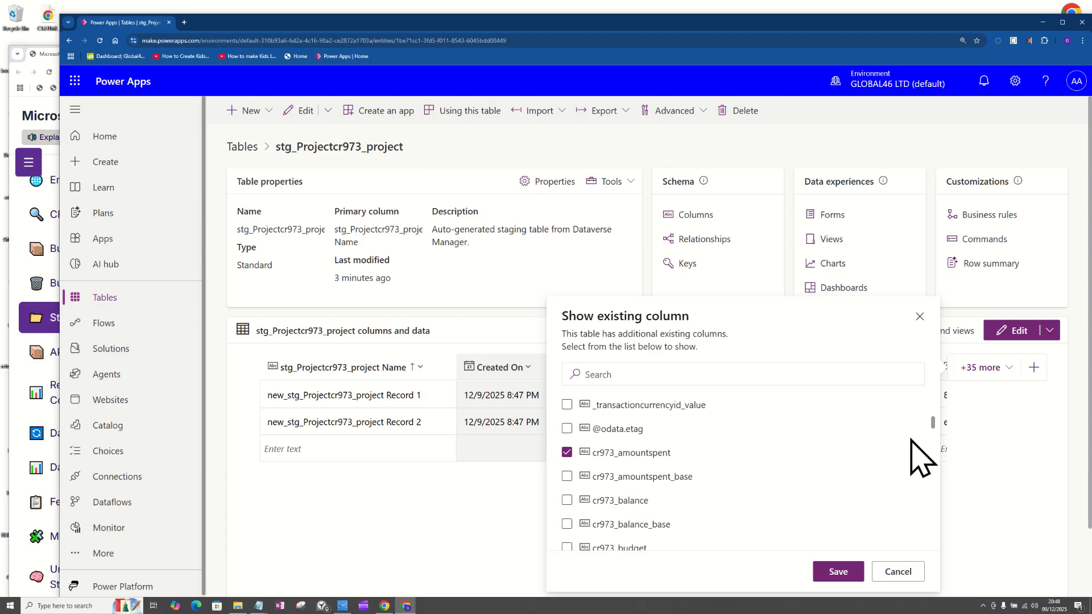
pyautogui.scroll(-2, 934, 427)
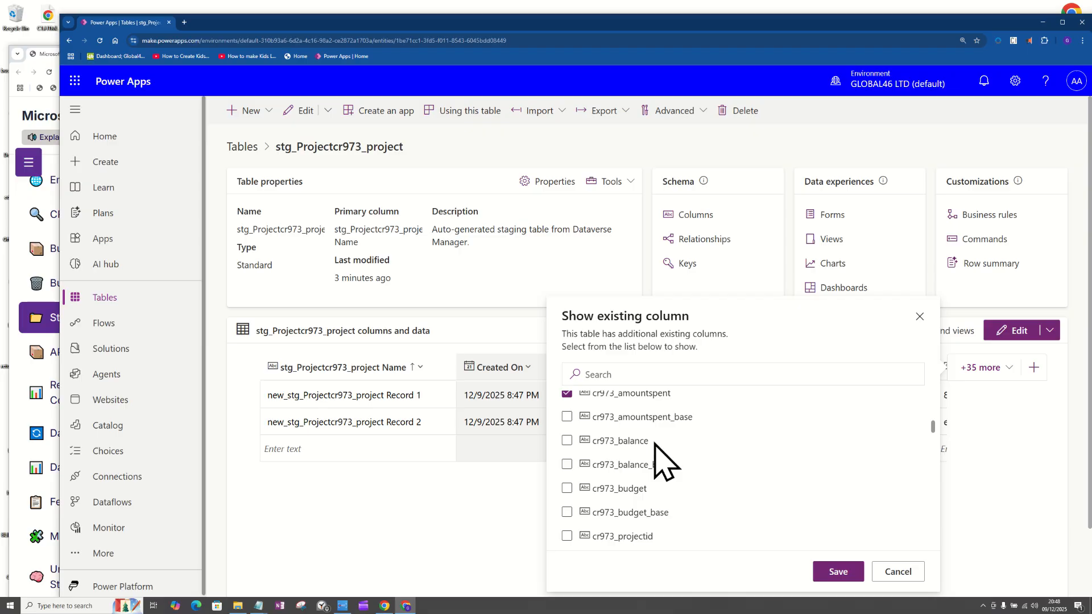
pyautogui.click(567, 441)
pyautogui.click(567, 489)
pyautogui.click(567, 536)
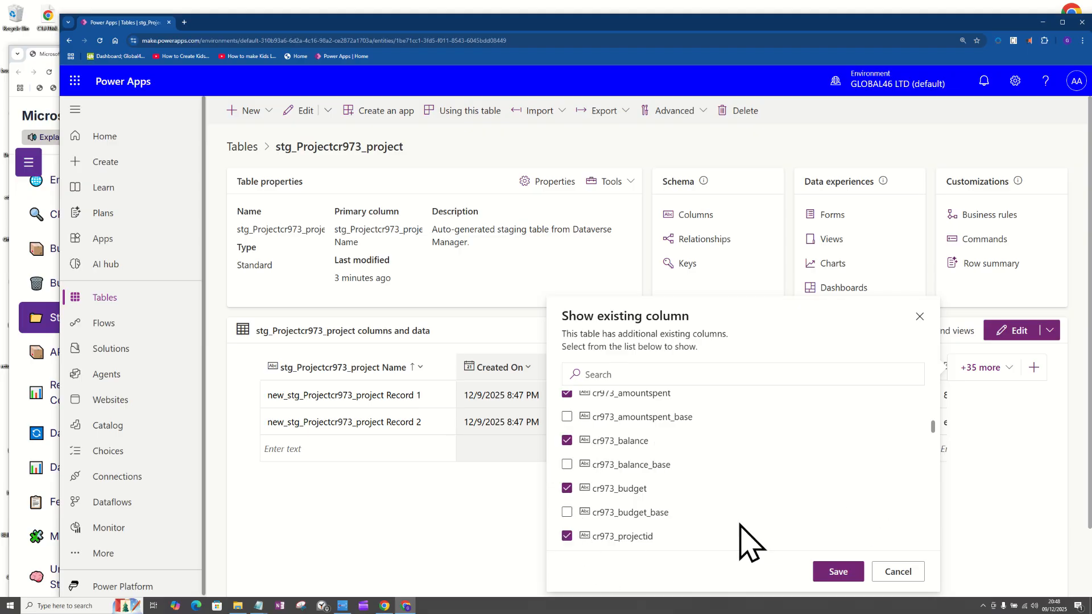
pyautogui.moveTo(933, 425); pyautogui.dragTo(931, 437)
pyautogui.click(567, 435)
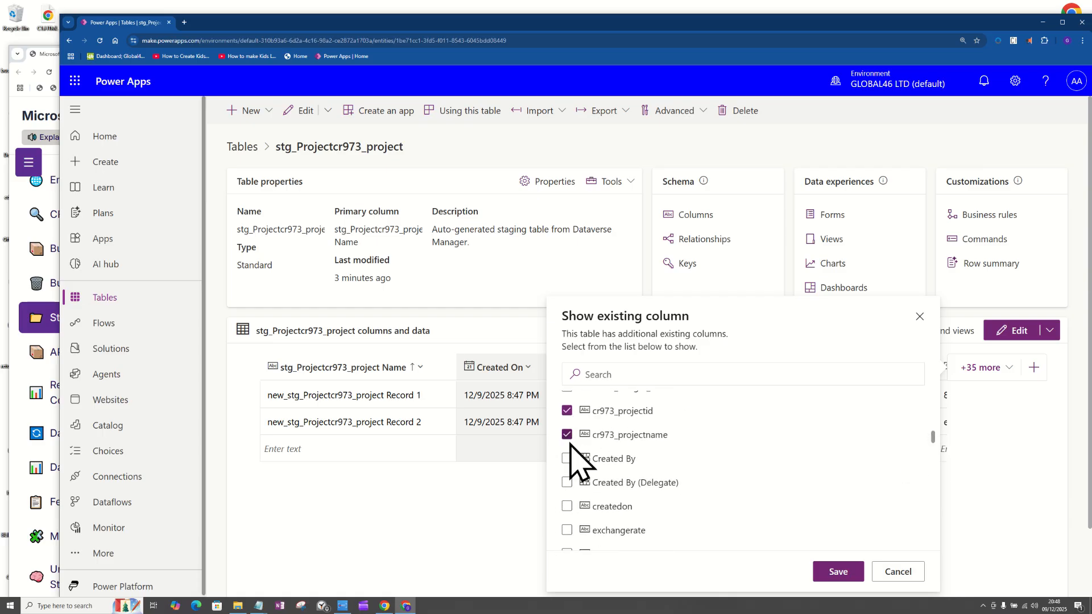
# Also select _cr973_clientid_value_text, _cr973_locationid_value_text and _cr973_managerid_value_text, and save the column selection.
pyautogui.moveTo(933, 438); pyautogui.dragTo(933, 500)
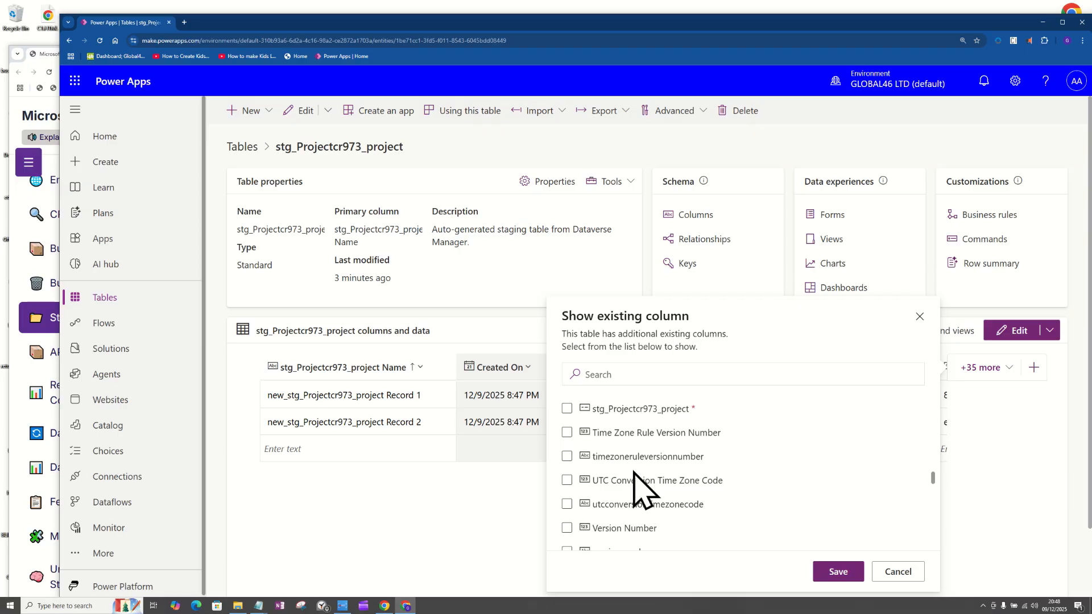
pyautogui.click(568, 410)
pyautogui.click(568, 409)
pyautogui.moveTo(934, 479); pyautogui.dragTo(934, 491)
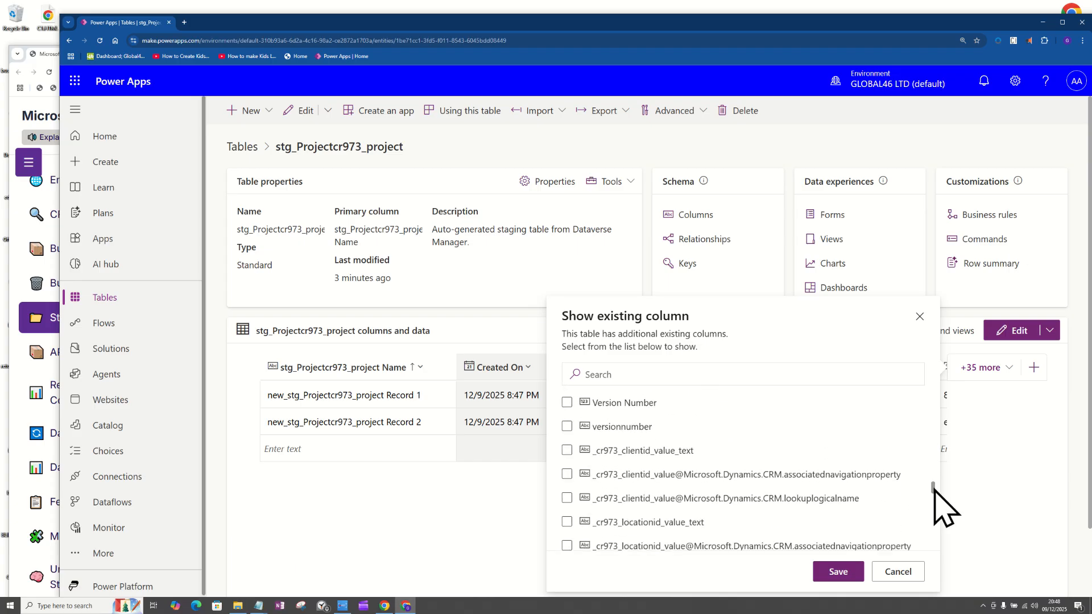
pyautogui.click(567, 451)
pyautogui.scroll(-2, 935, 494)
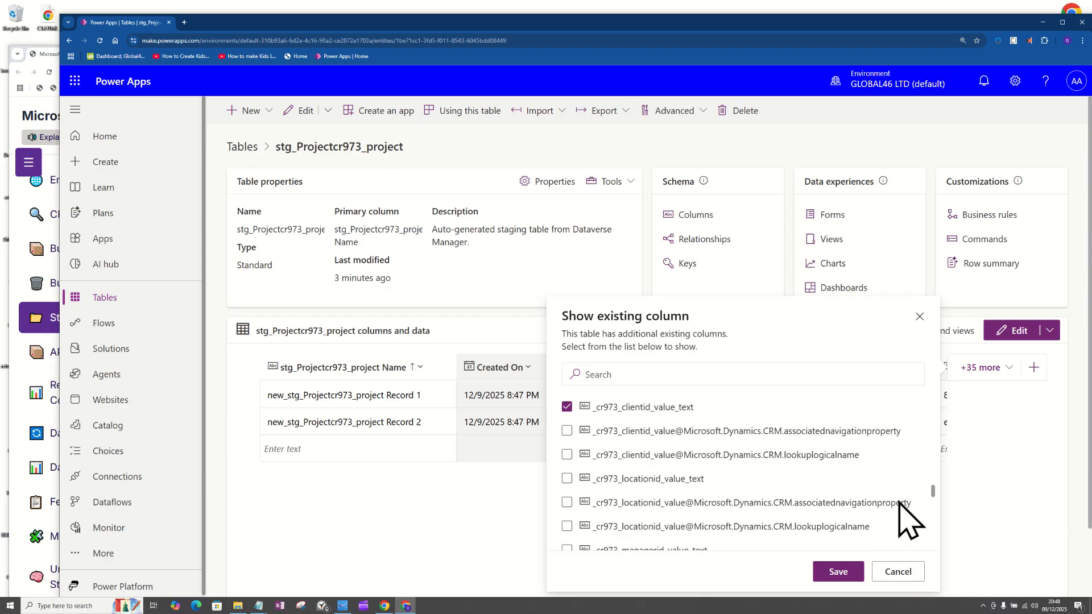
pyautogui.click(566, 479)
pyautogui.moveTo(936, 496); pyautogui.dragTo(936, 503)
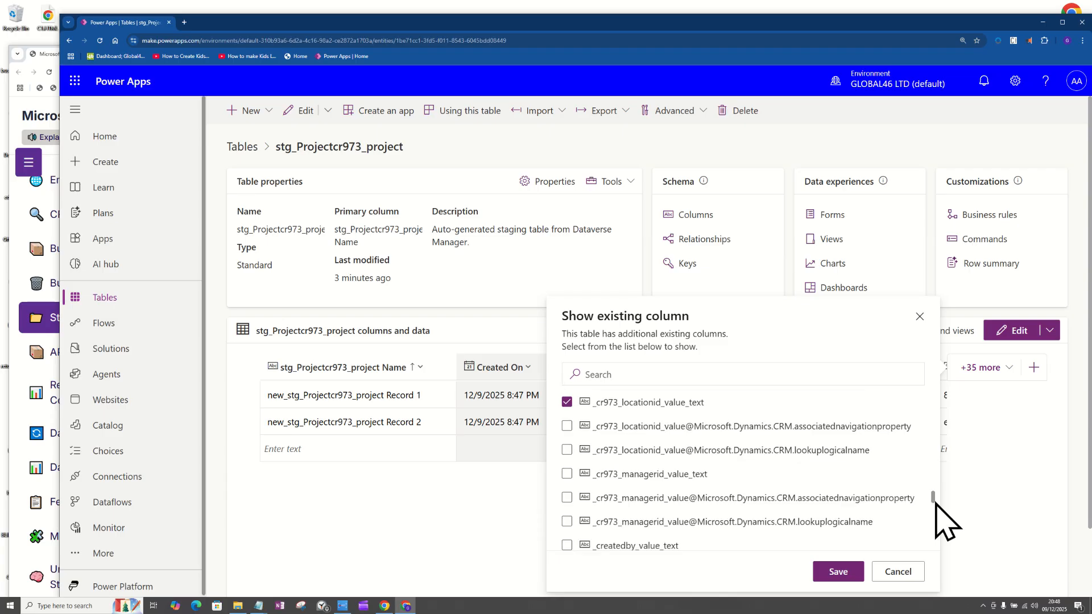
pyautogui.click(567, 474)
pyautogui.moveTo(935, 500); pyautogui.dragTo(936, 548)
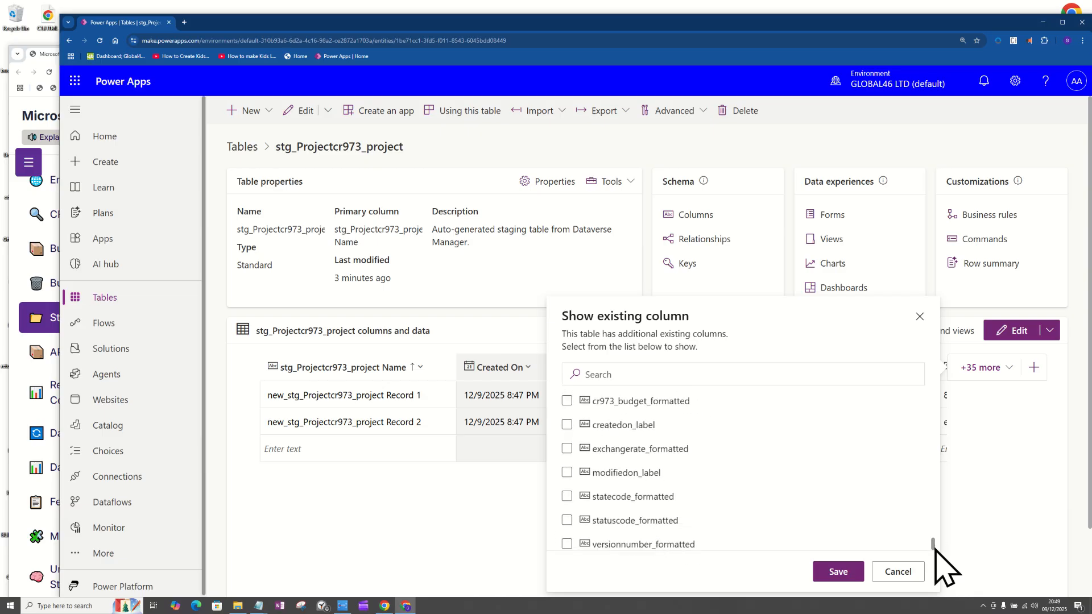
pyautogui.click(842, 574)
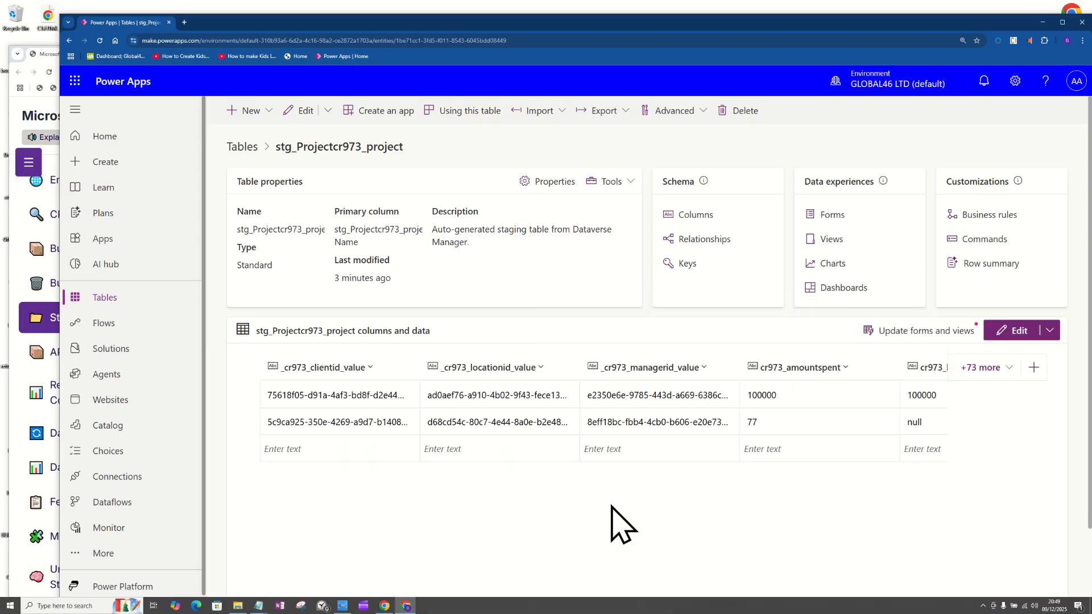
# Examine the first staging row across the lookup GUID, amount, project and lookup text columns, ending at _cr973_managerid_value_text.
pyautogui.click(524, 377)
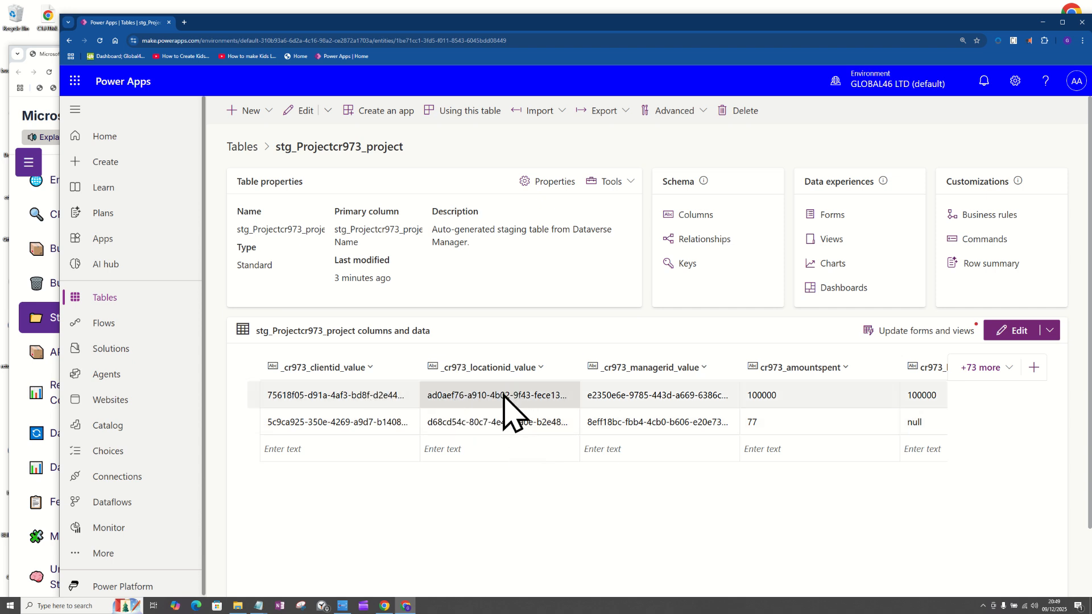
pyautogui.click(643, 398)
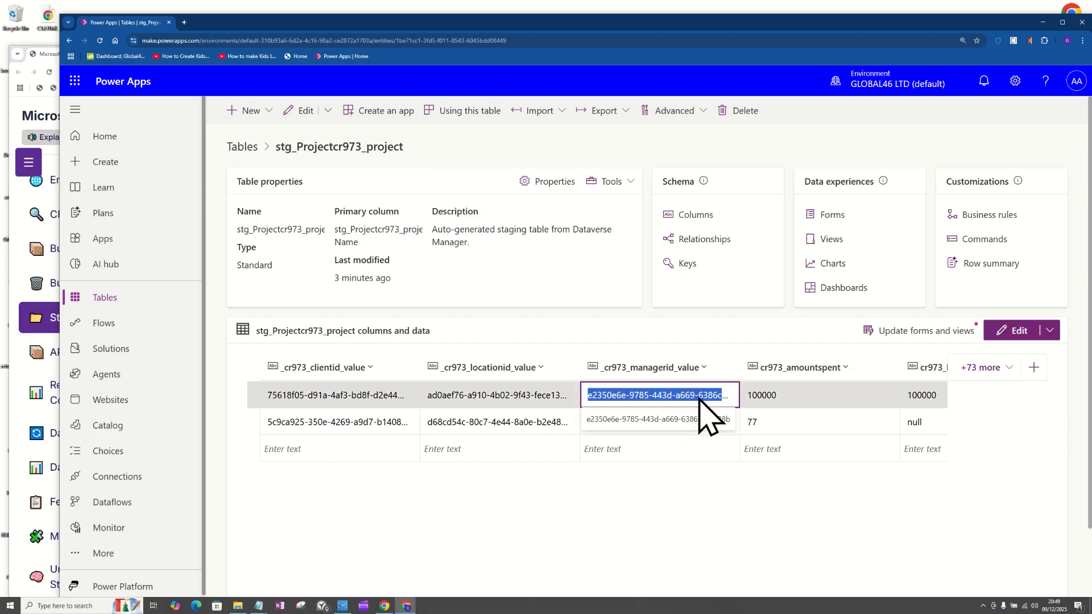
pyautogui.press('Tab')
pyautogui.press('Tab')
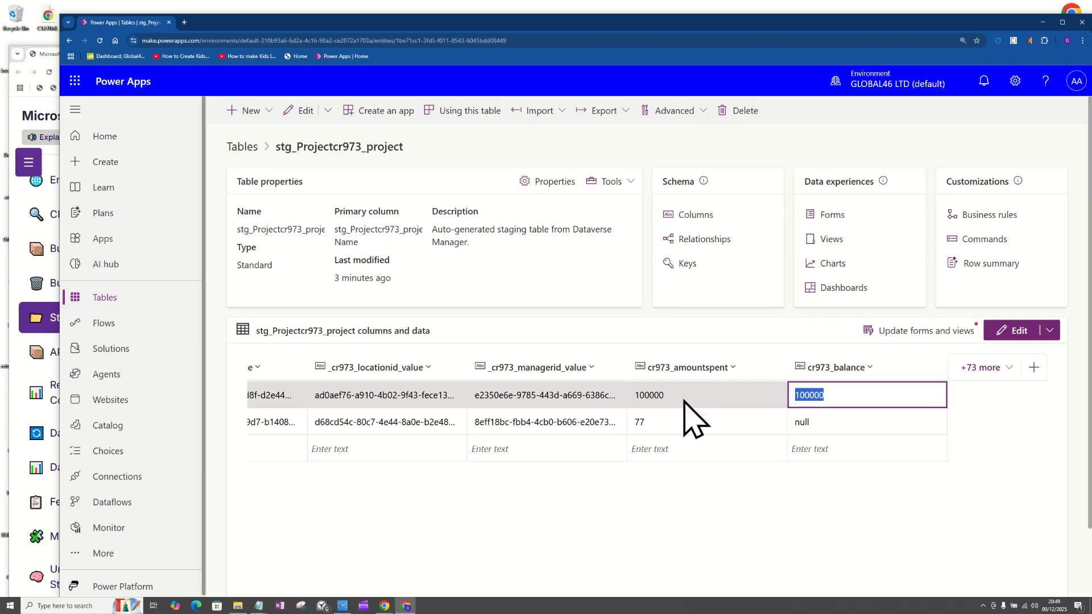
pyautogui.press('Tab')
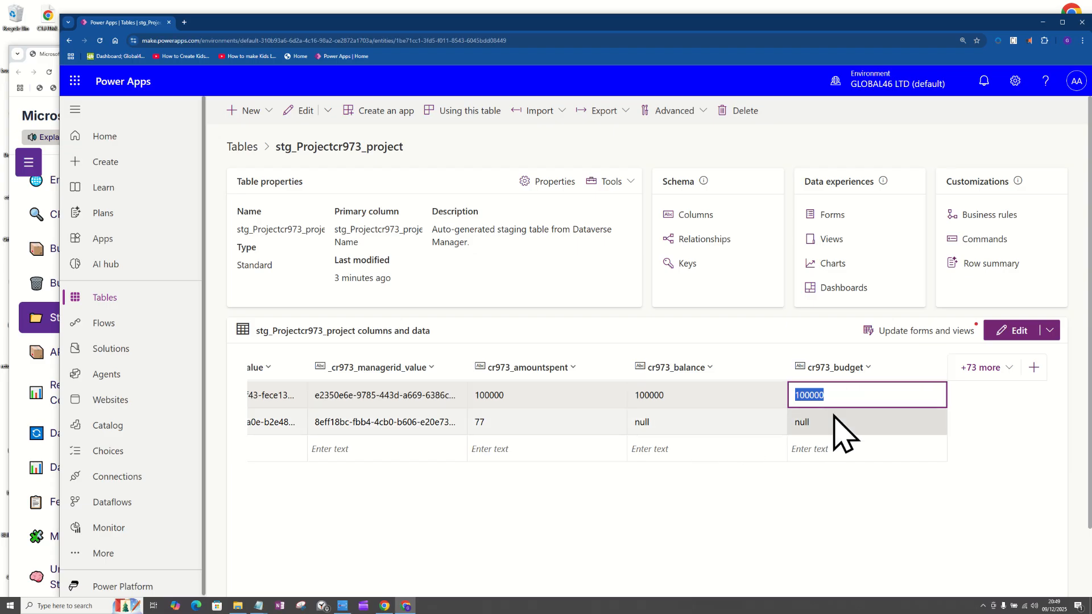
pyautogui.press('Tab')
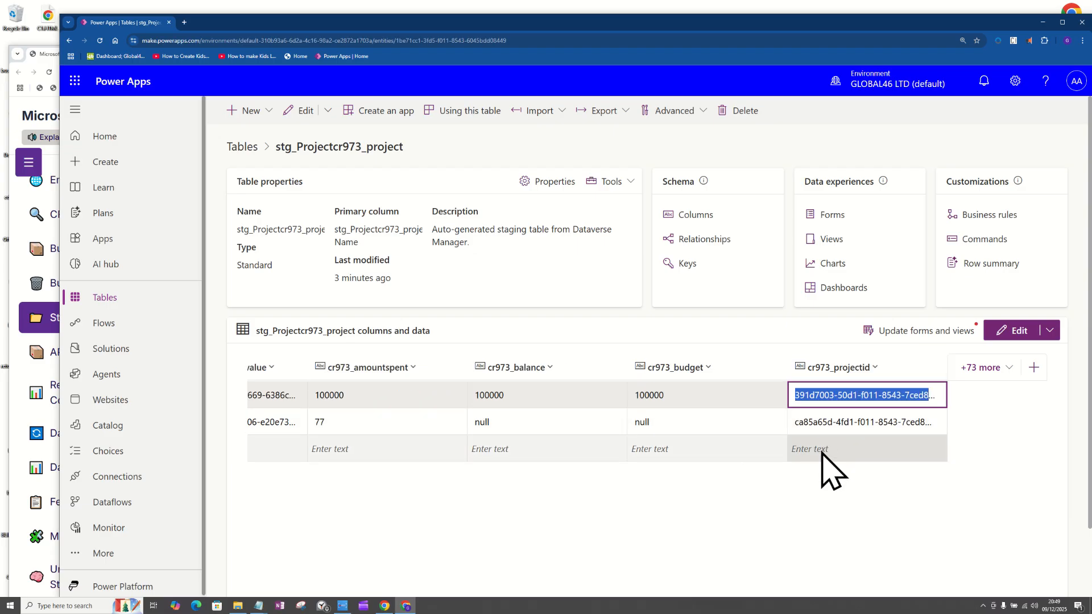
pyautogui.press('Tab')
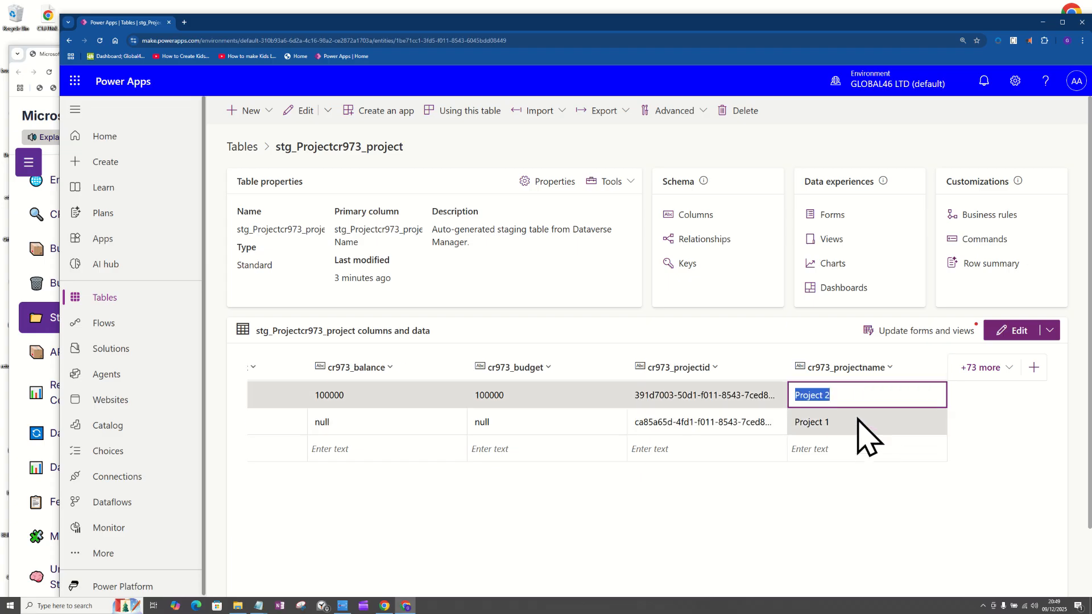
pyautogui.press('Tab')
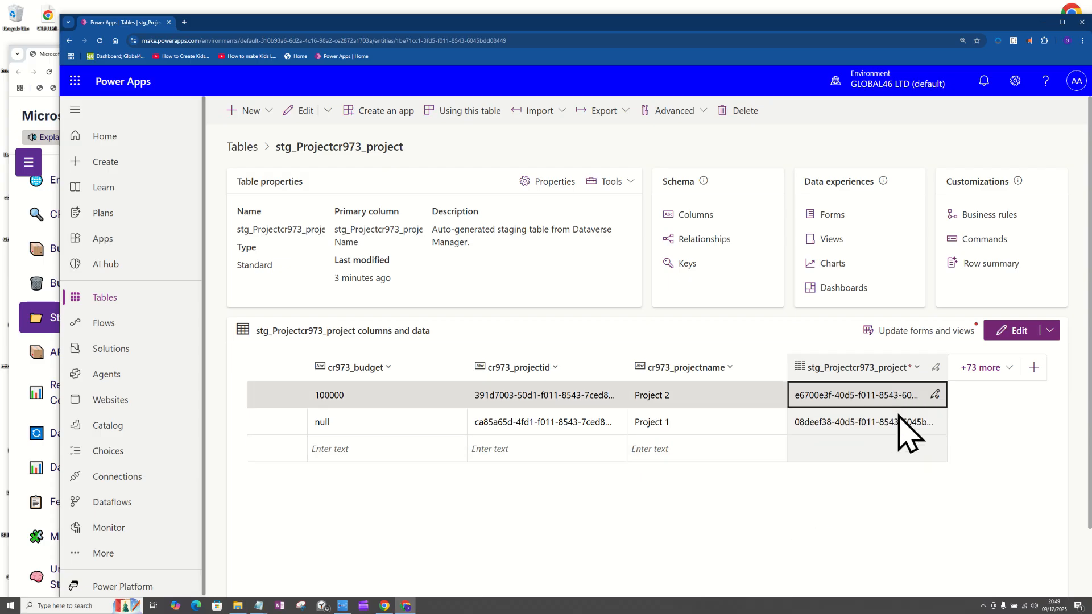
pyautogui.press('Tab')
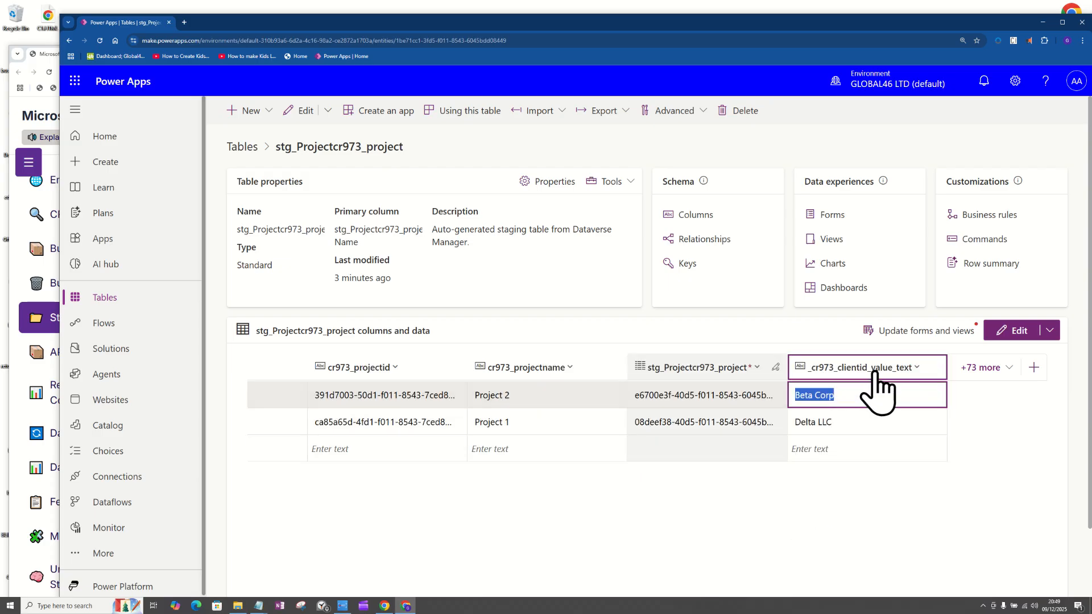
pyautogui.press('Tab')
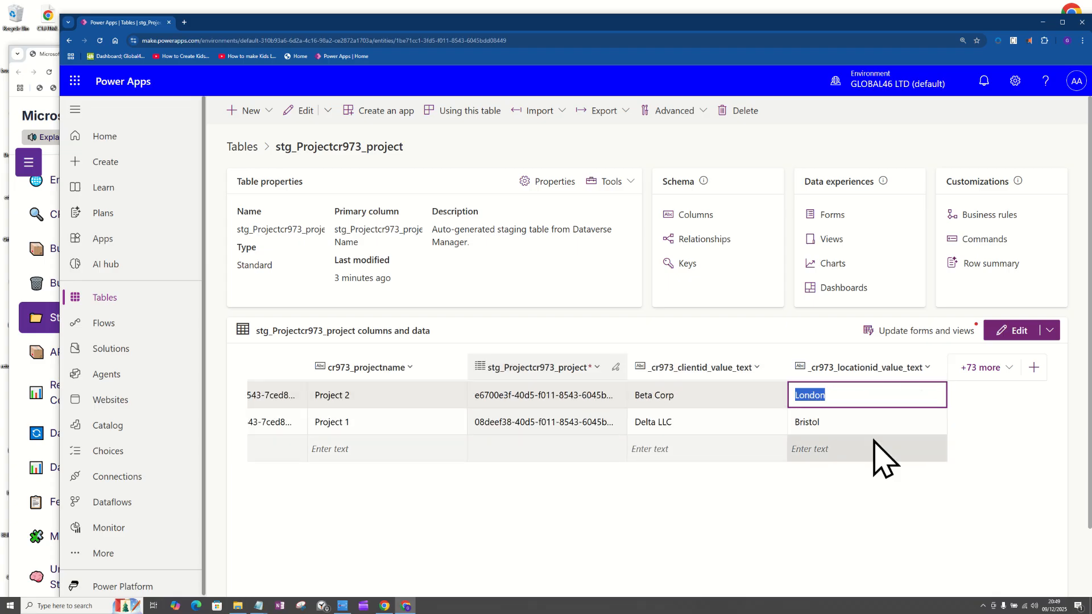
pyautogui.press('Tab')
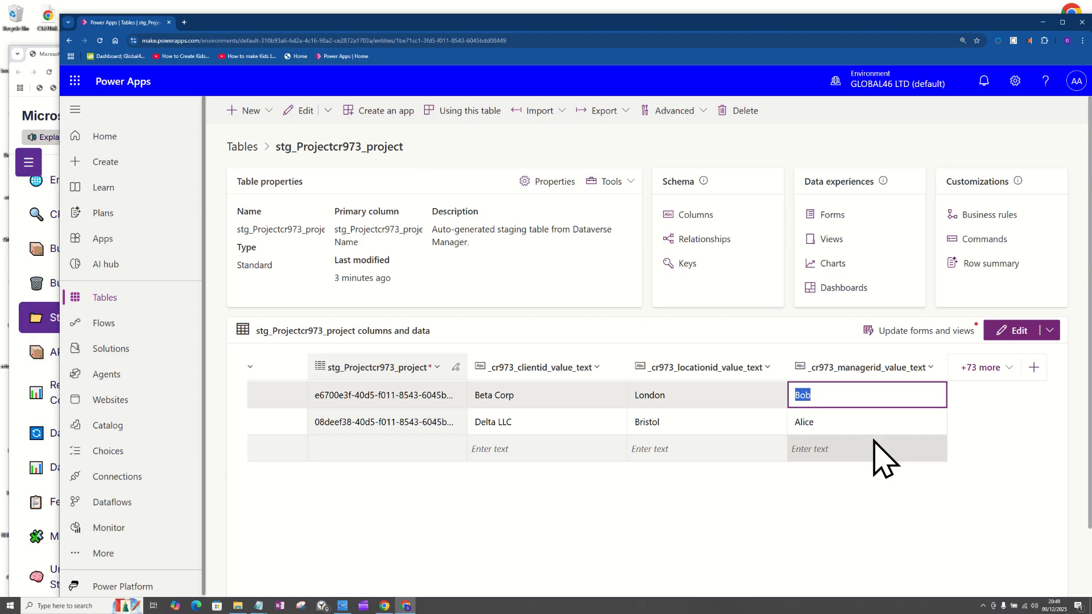
# Open the staging table's address in a second browser tab.
pyautogui.click(223, 41)
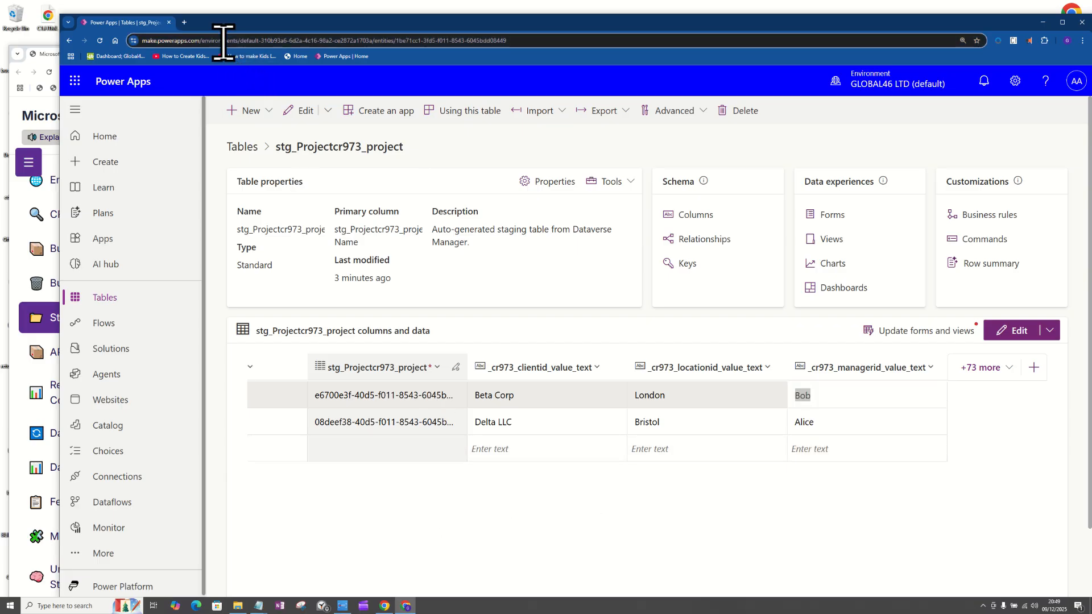
pyautogui.click(186, 23)
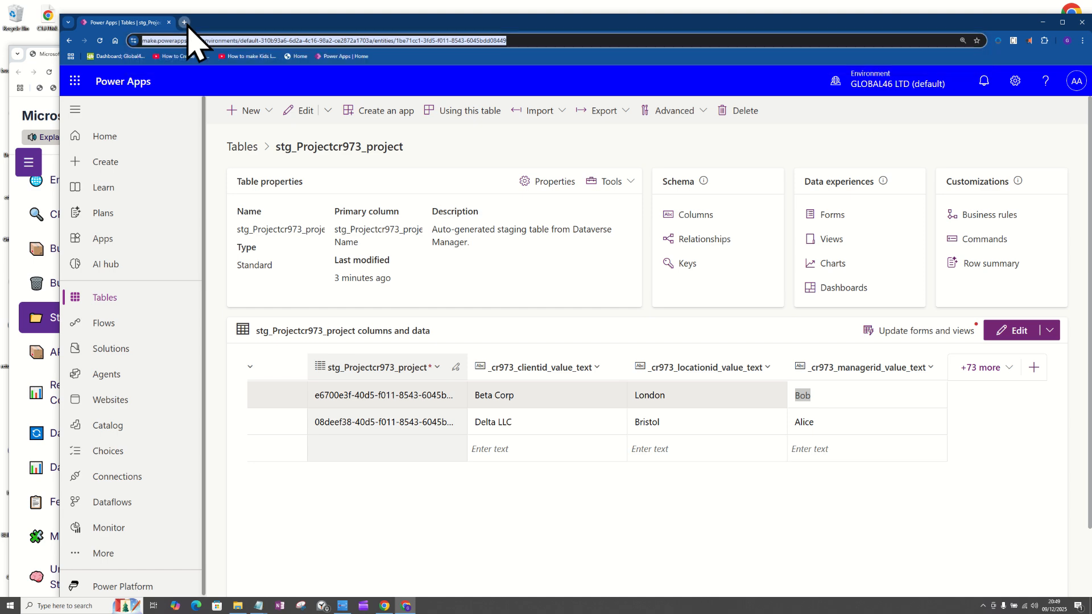
pyautogui.hotkey('ctrl', 'v')
pyautogui.press('Return')
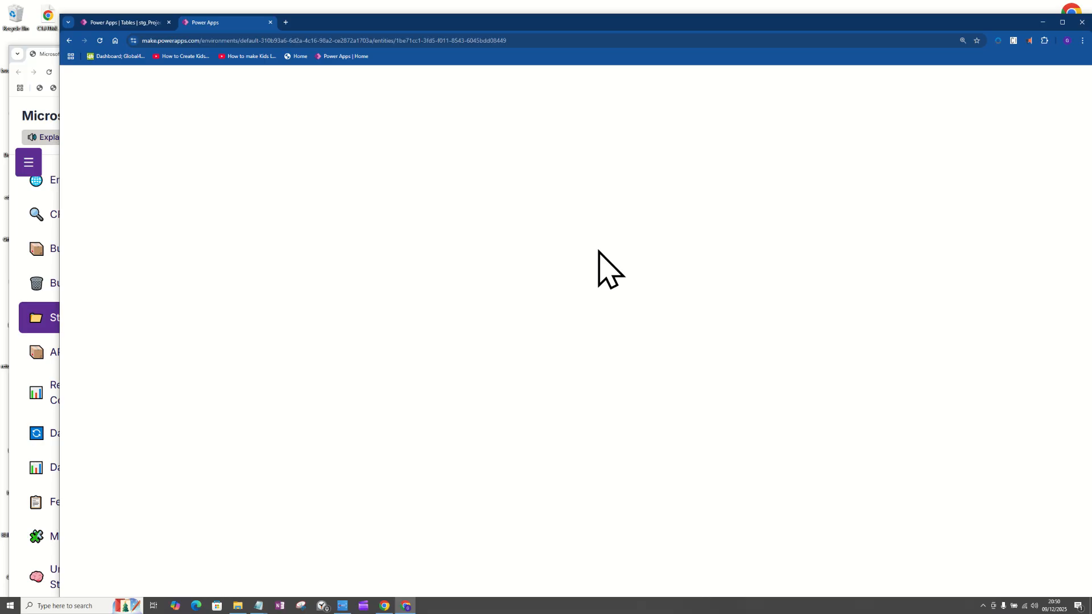
# Check the table selected for duplication in the Dataverse manager's Staging Tables page, and return to Power Apps.
pyautogui.rightClick(36, 319)
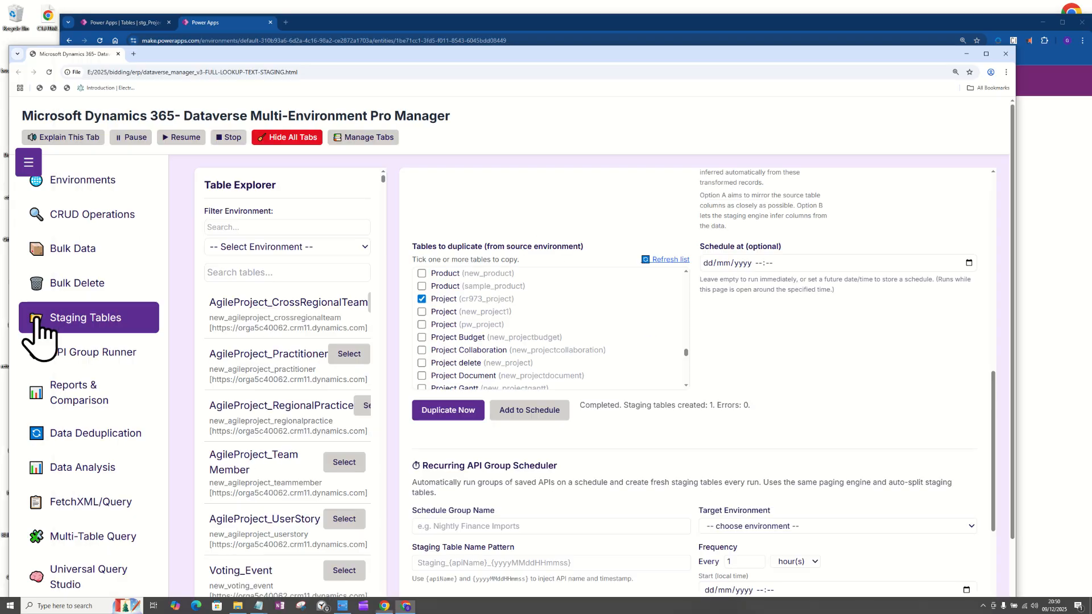
pyautogui.click(560, 209)
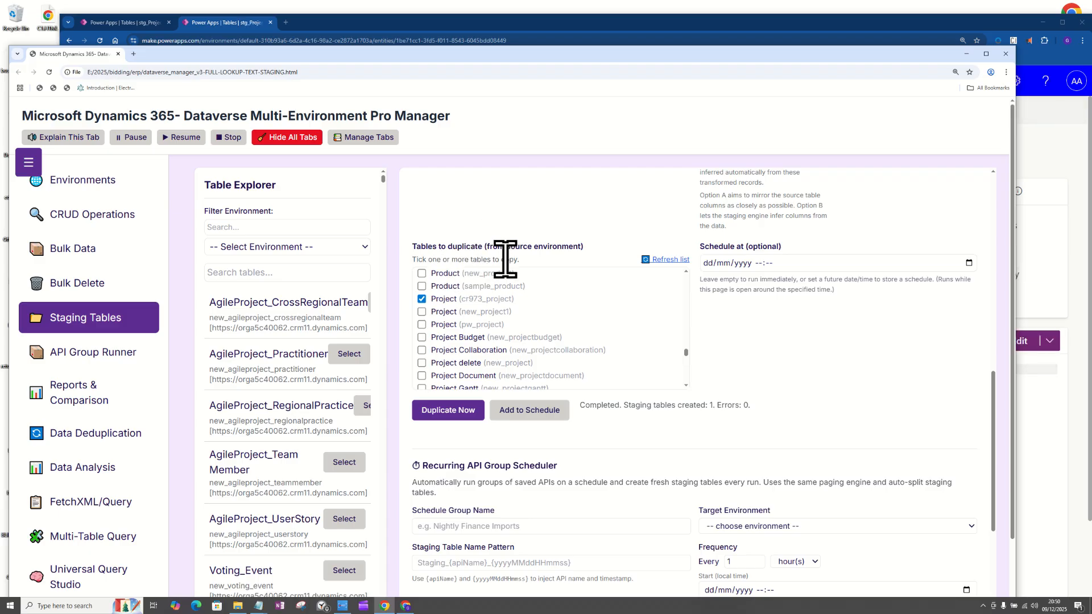
pyautogui.click(380, 17)
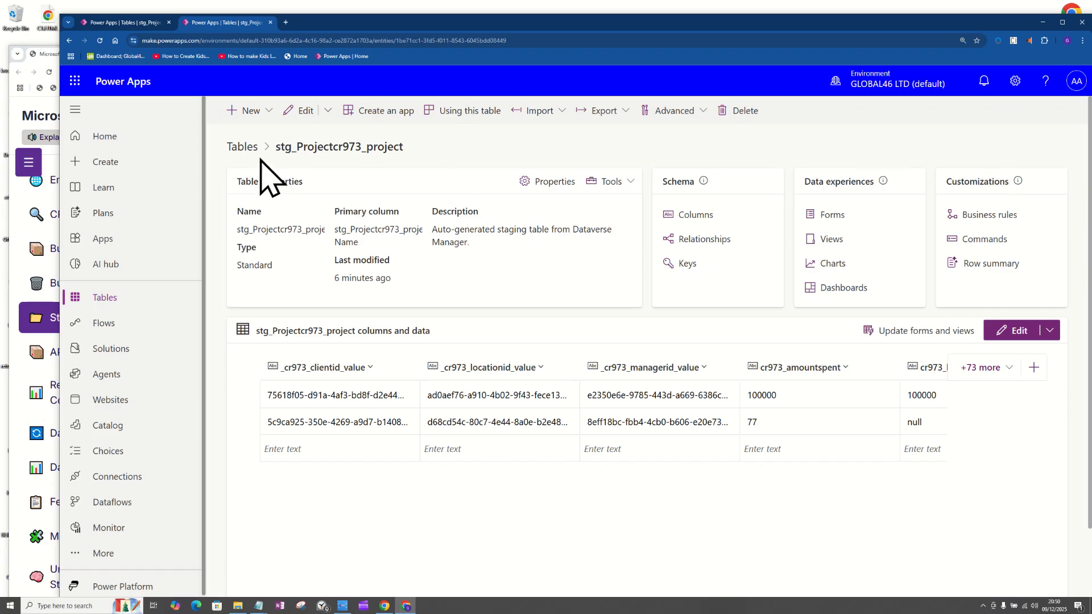
# In the second tab, go to the tables overview, search for PROJECT, and open the cr973_project table.
pyautogui.click(243, 147)
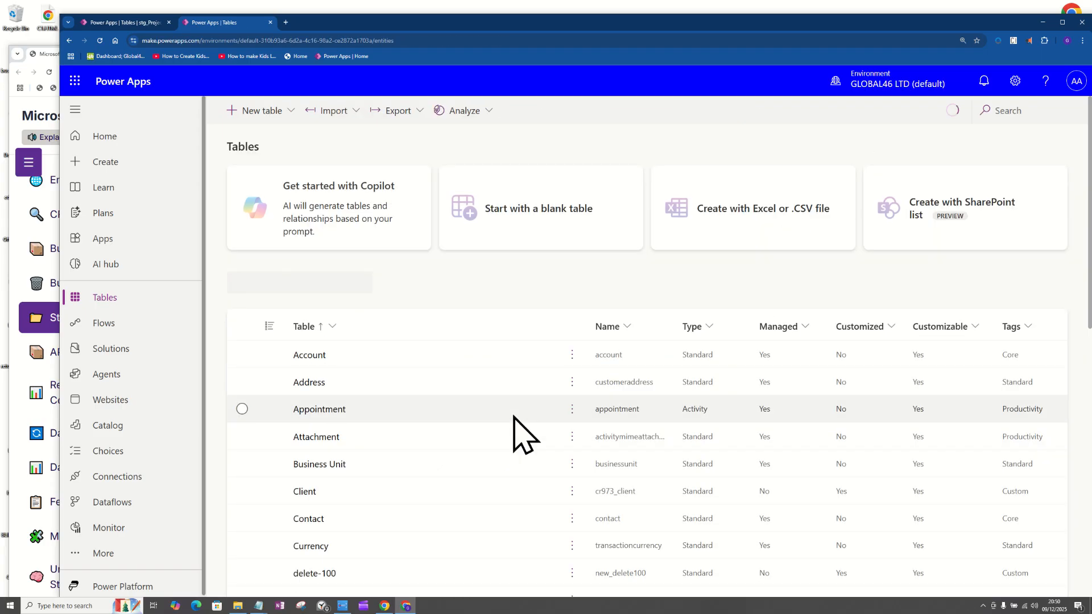
pyautogui.click(992, 111)
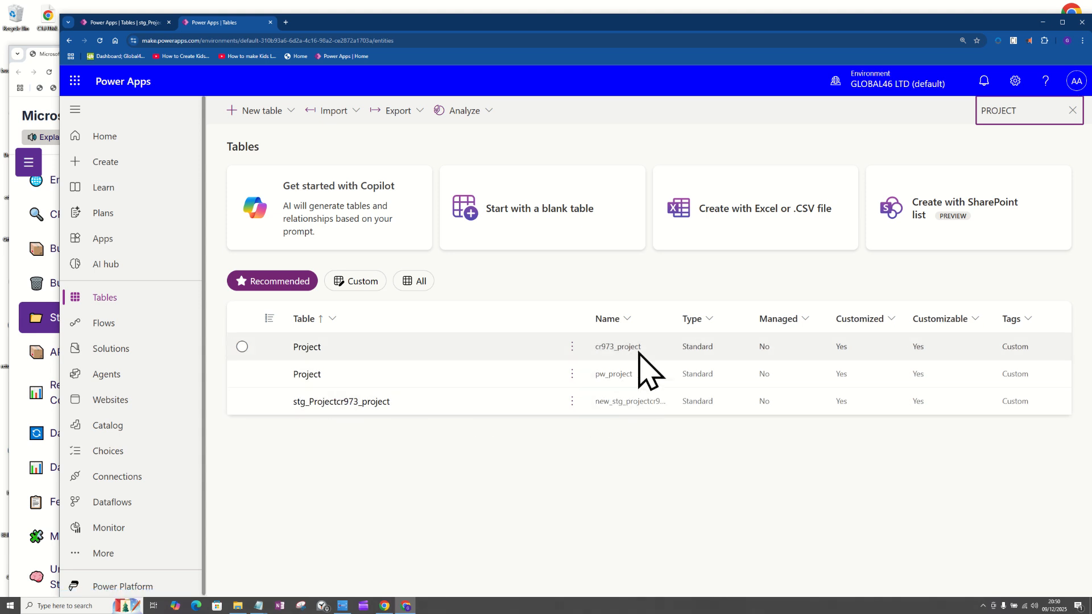
pyautogui.click(299, 349)
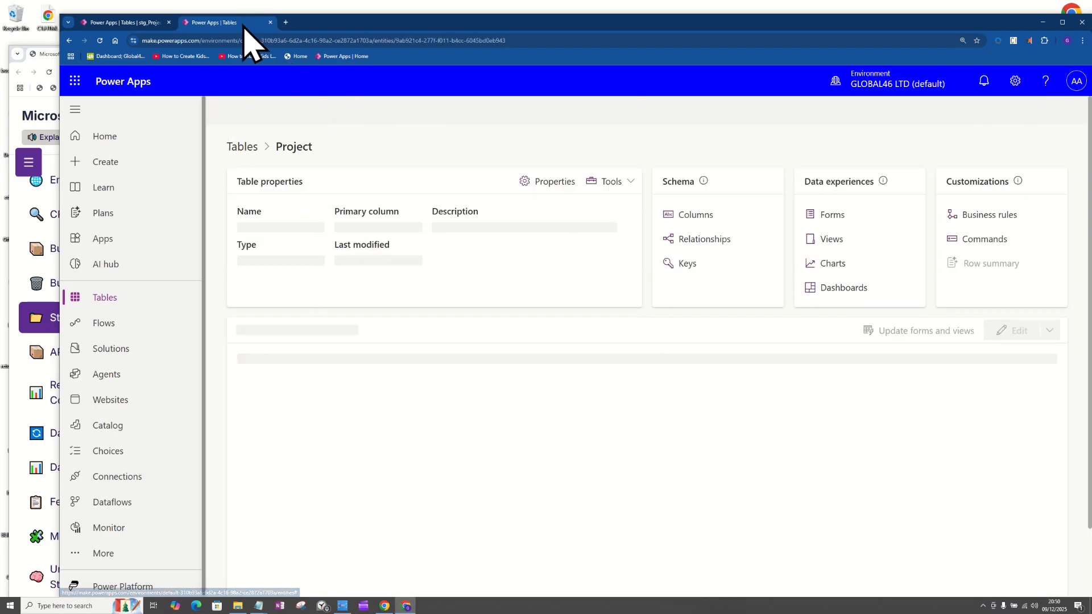
# Detach the Project table tab into its own window, shorten it in the upper half of the screen, and show its data rows.
pyautogui.moveTo(245, 23); pyautogui.dragTo(217, 126)
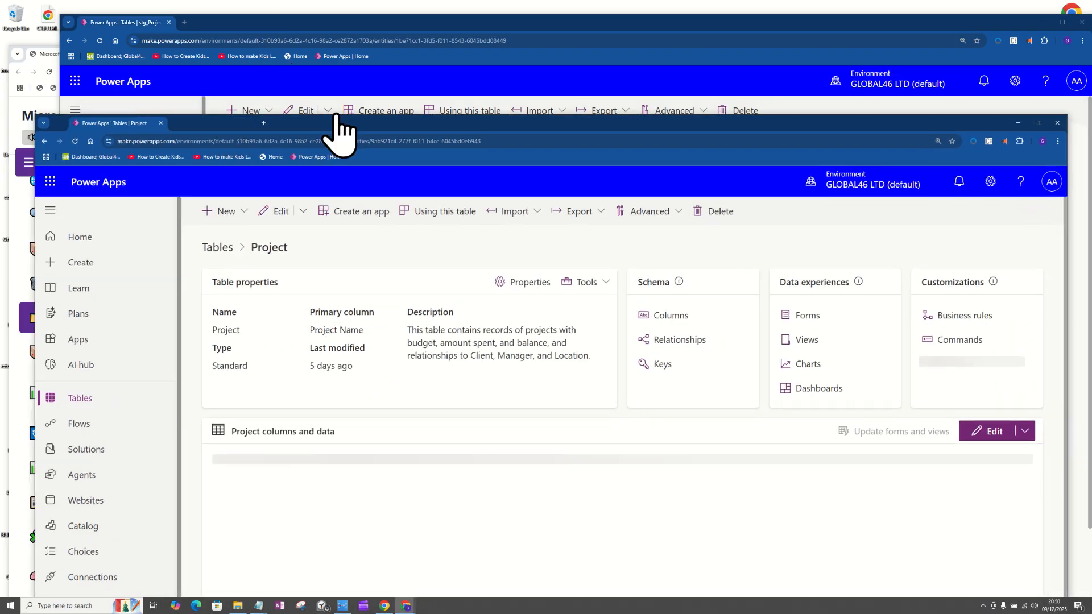
pyautogui.moveTo(369, 115); pyautogui.dragTo(383, 73)
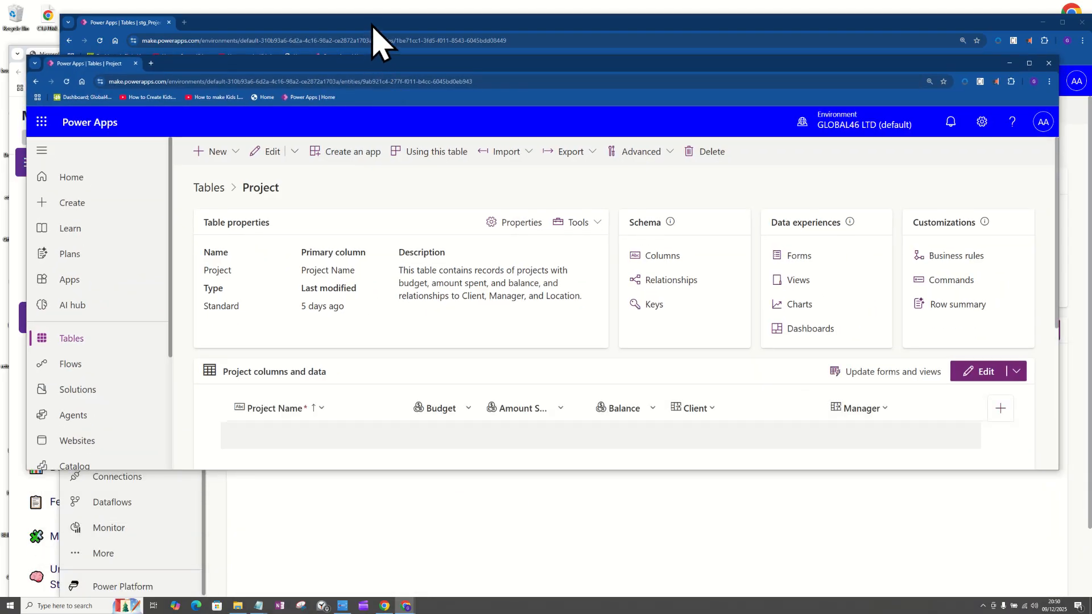
pyautogui.moveTo(371, 68); pyautogui.dragTo(383, 41)
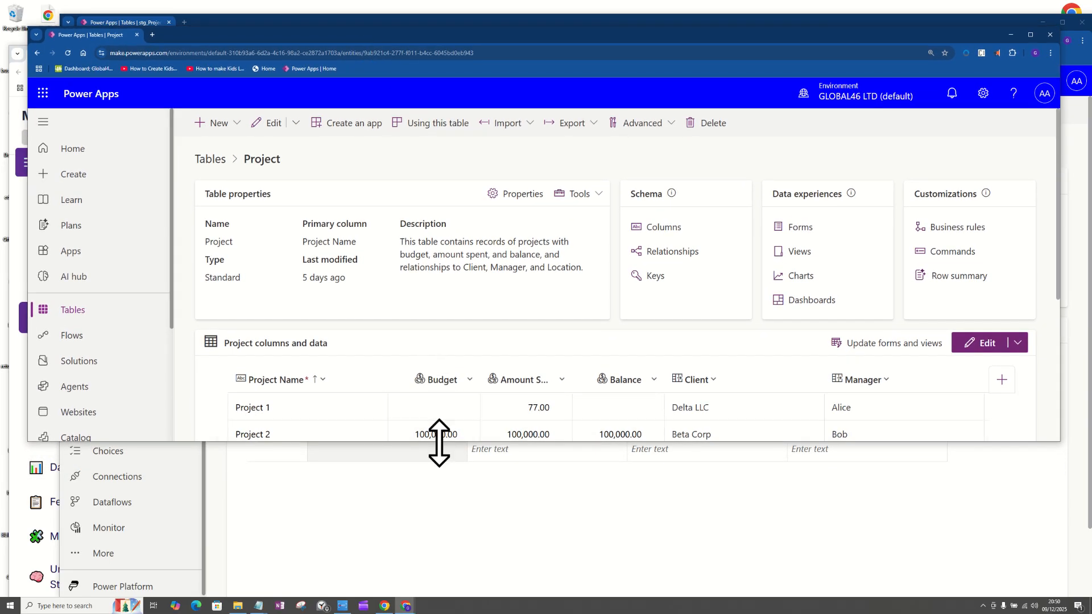
pyautogui.moveTo(441, 442); pyautogui.dragTo(449, 347)
pyautogui.scroll(-2, 480, 287)
pyautogui.scroll(-1, 480, 287)
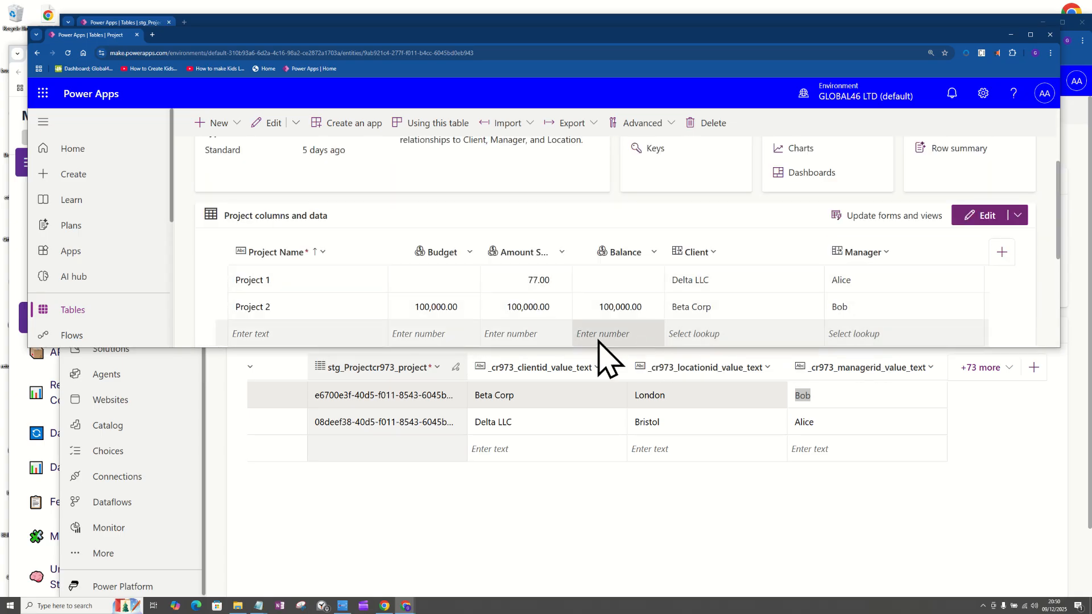
# Place the staging table window in the lower half of the screen and bring its data grid into view.
pyautogui.click(1024, 449)
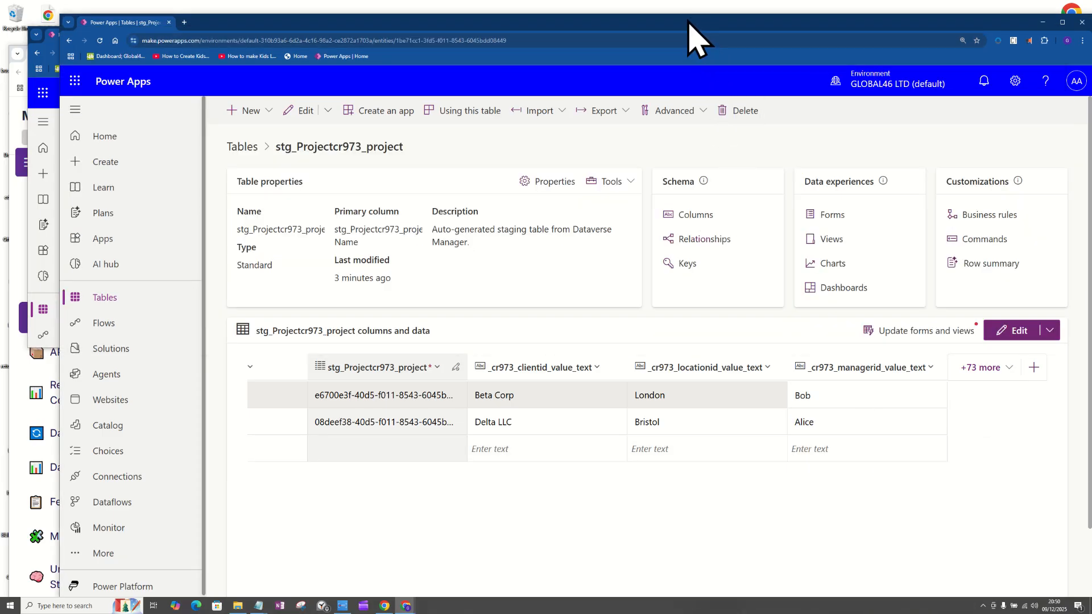
pyautogui.moveTo(684, 13); pyautogui.dragTo(698, 247)
pyautogui.scroll(-5, 683, 415)
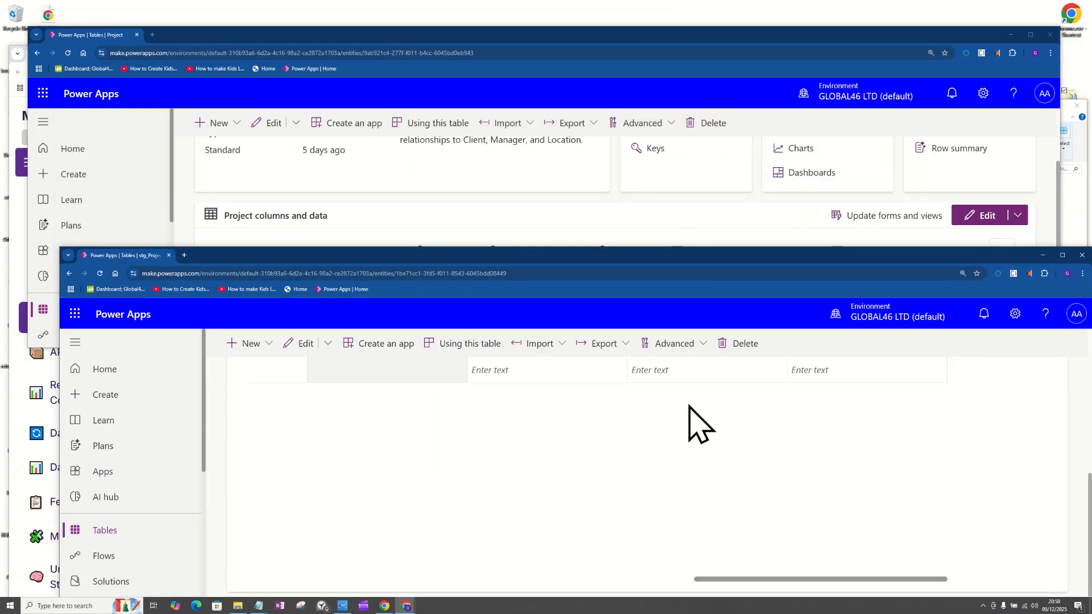
pyautogui.scroll(4, 693, 439)
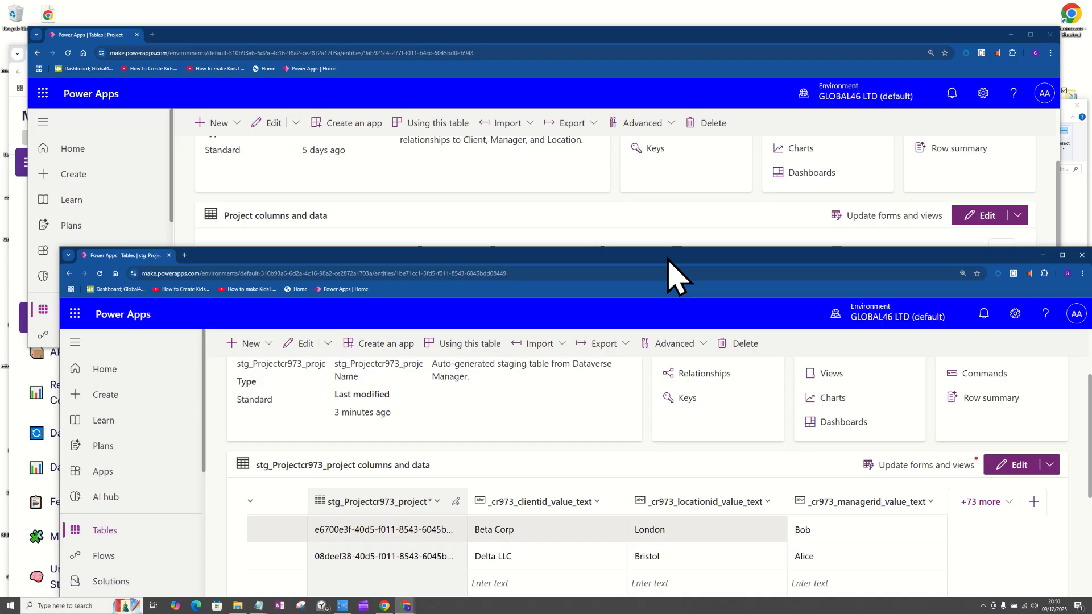
# Move the Project table window up to the screen's upper edge and bring its records into view.
pyautogui.moveTo(592, 32); pyautogui.dragTo(583, 11)
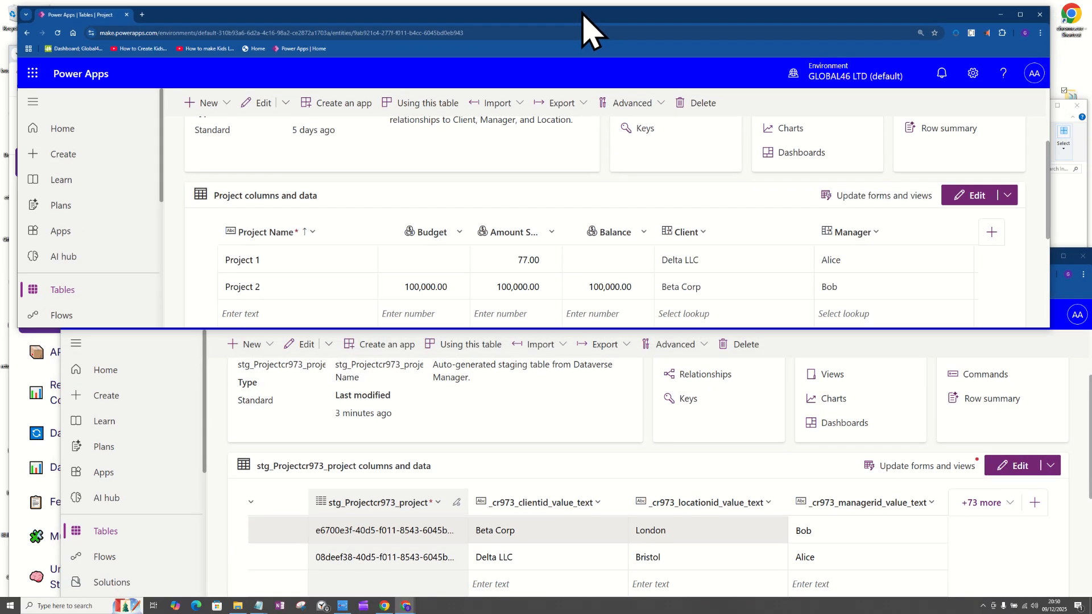
pyautogui.scroll(-3, 613, 279)
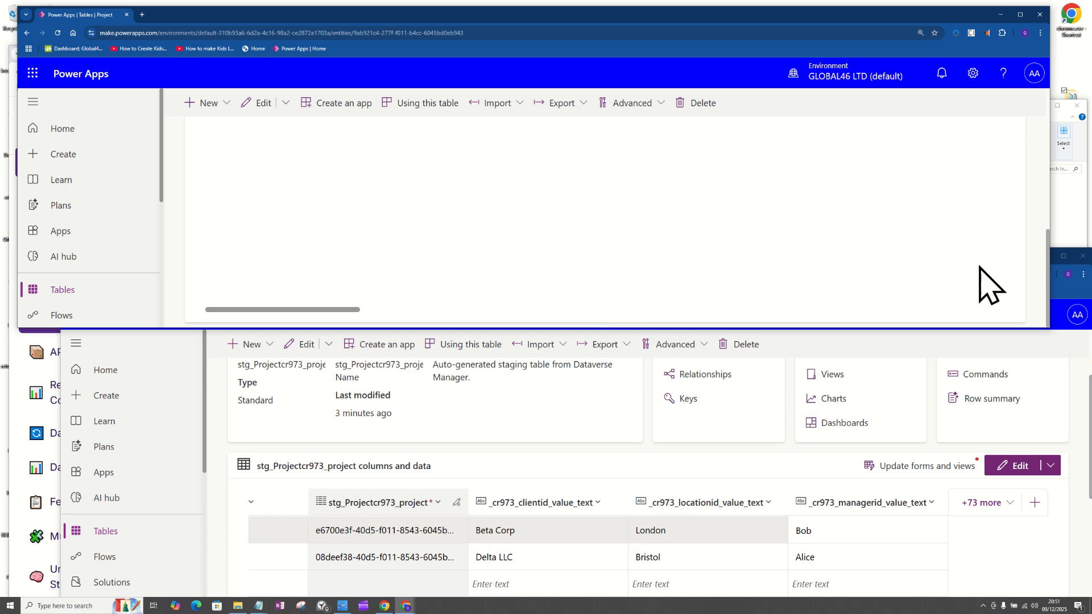
pyautogui.moveTo(1047, 263); pyautogui.dragTo(1041, 209)
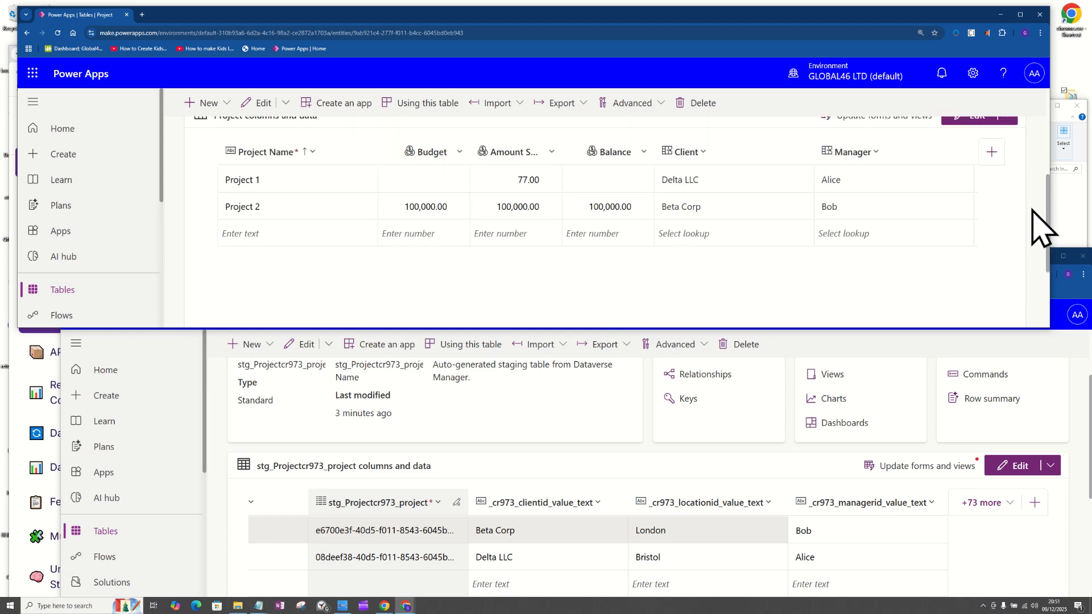
# Align the staging table window beneath the Project window so the data grids of both tables can be compared.
pyautogui.click(980, 356)
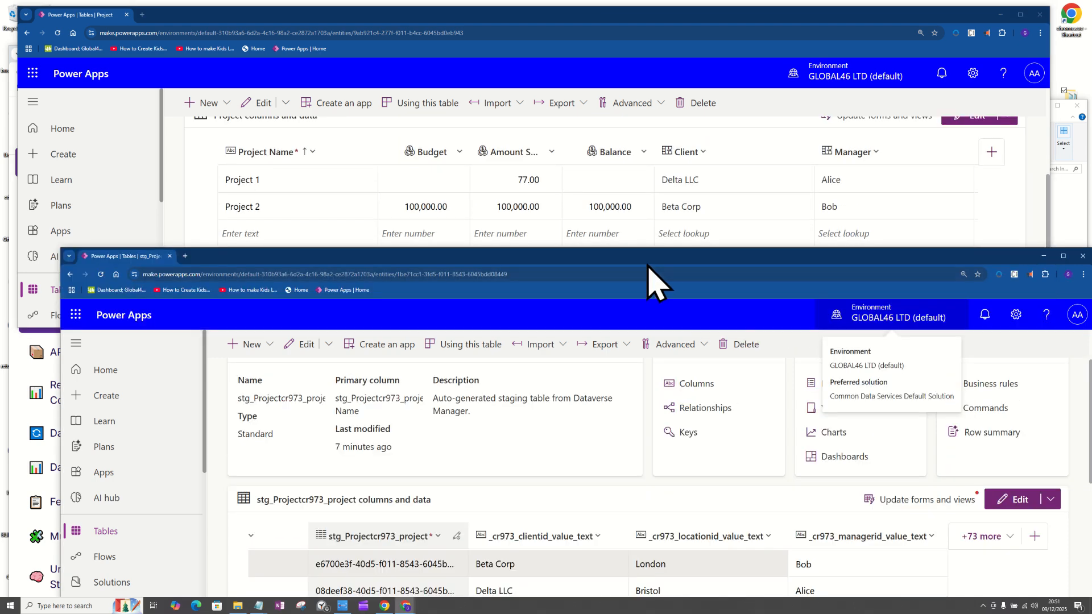
pyautogui.moveTo(648, 252); pyautogui.dragTo(597, 270)
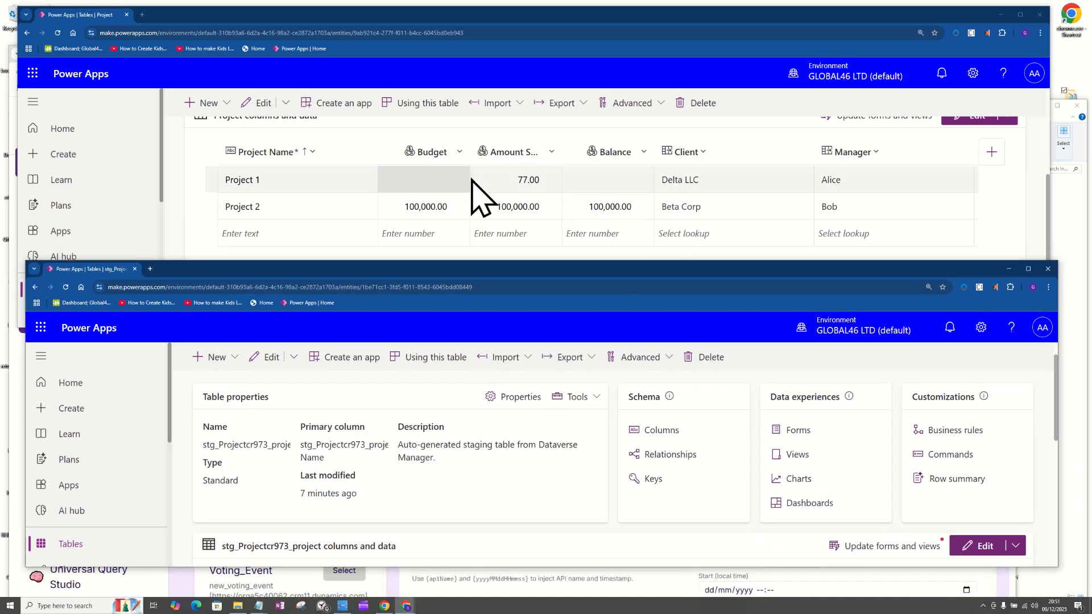
pyautogui.moveTo(1050, 204); pyautogui.dragTo(1050, 194)
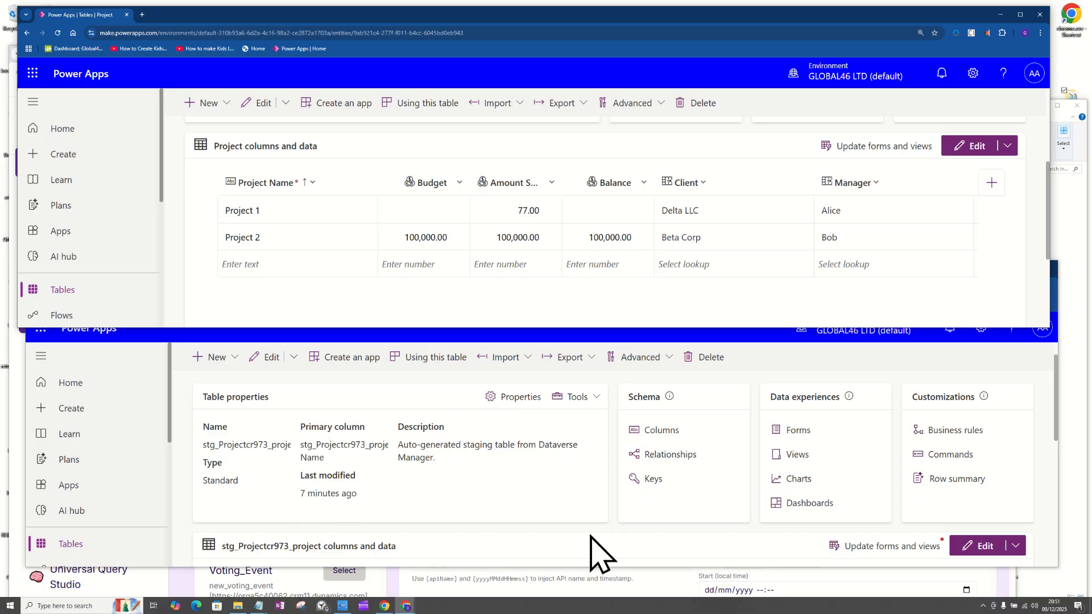
pyautogui.scroll(-5, 768, 473)
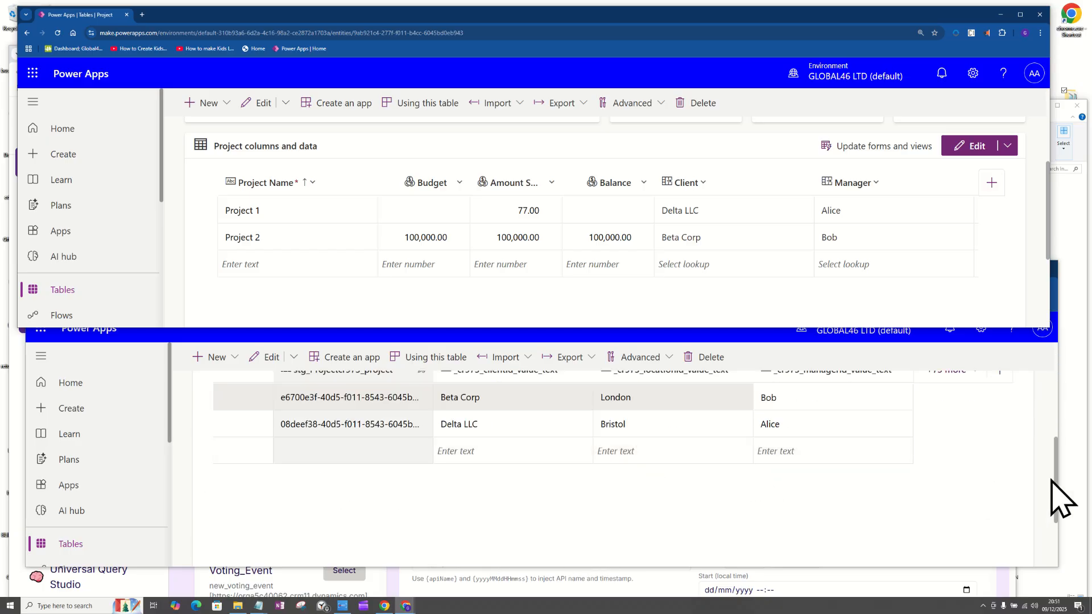
pyautogui.moveTo(1057, 475); pyautogui.dragTo(1060, 462)
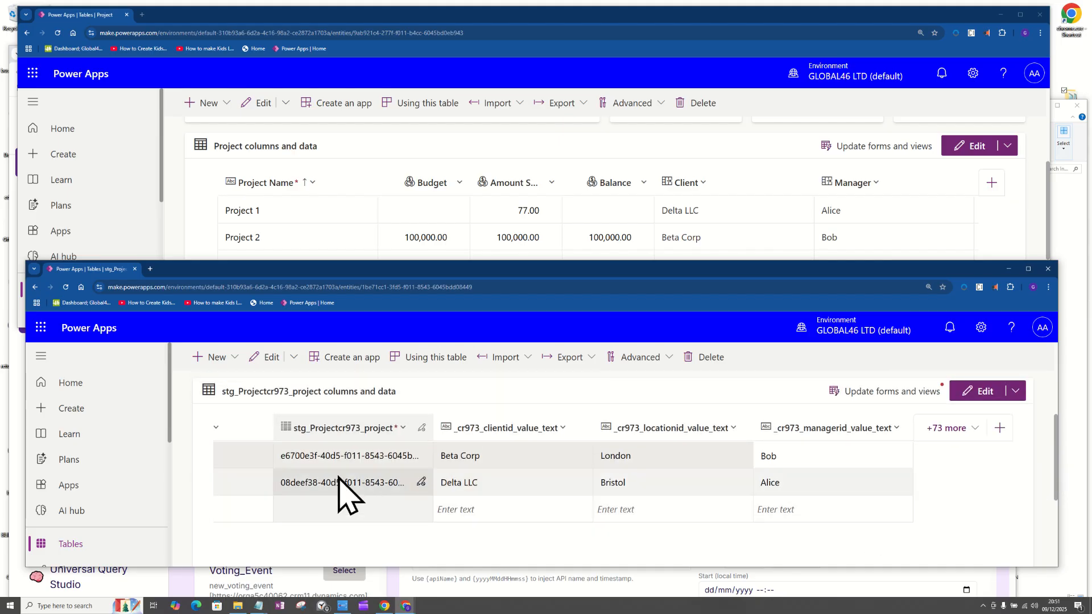
# Go back through the first staging row to its _cr973_clientid_value column.
pyautogui.click(344, 457)
pyautogui.press('Left')
pyautogui.press('Left')
pyautogui.press('Left')
pyautogui.press('Left')
pyautogui.press('Left')
pyautogui.press('Left')
pyautogui.press('Left')
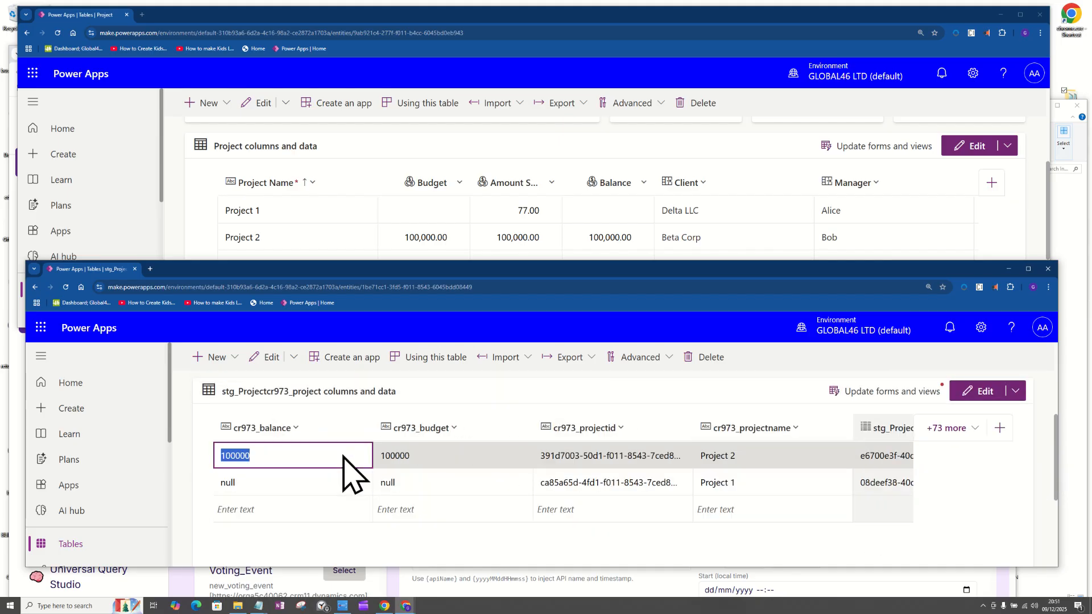
pyautogui.press('Left')
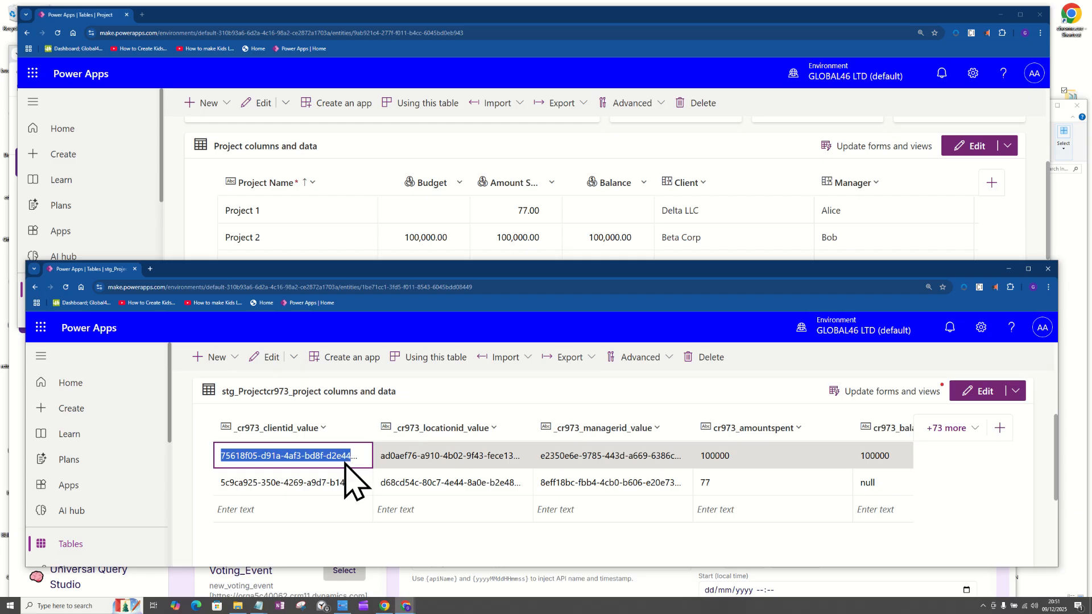
# Compare the staging table's cr973_projectname column with the Project Name column of the original Project table.
pyautogui.click(270, 189)
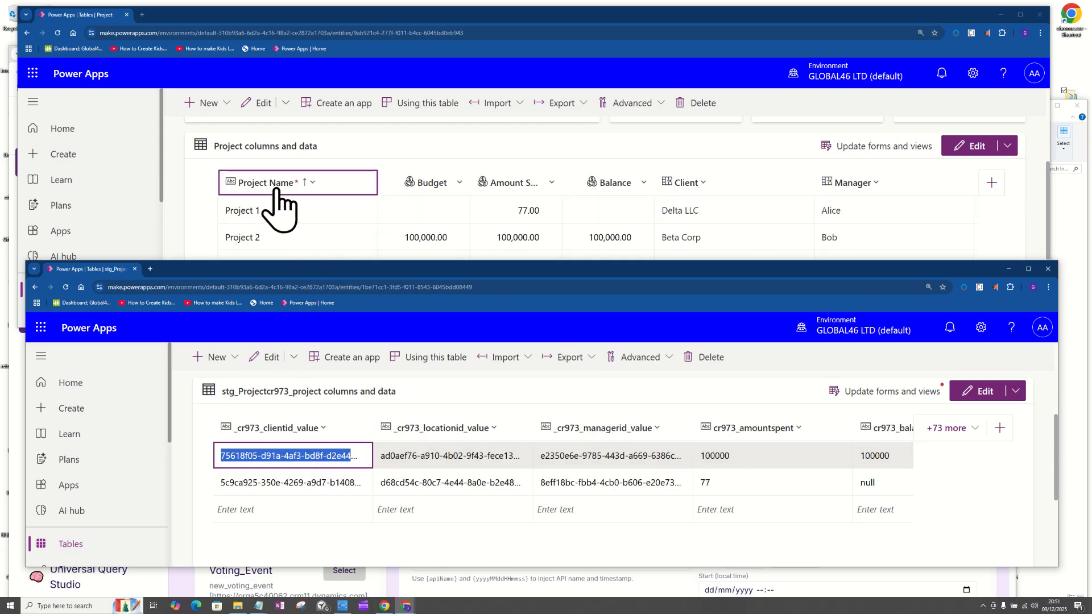
pyautogui.click(866, 466)
pyautogui.press('Right')
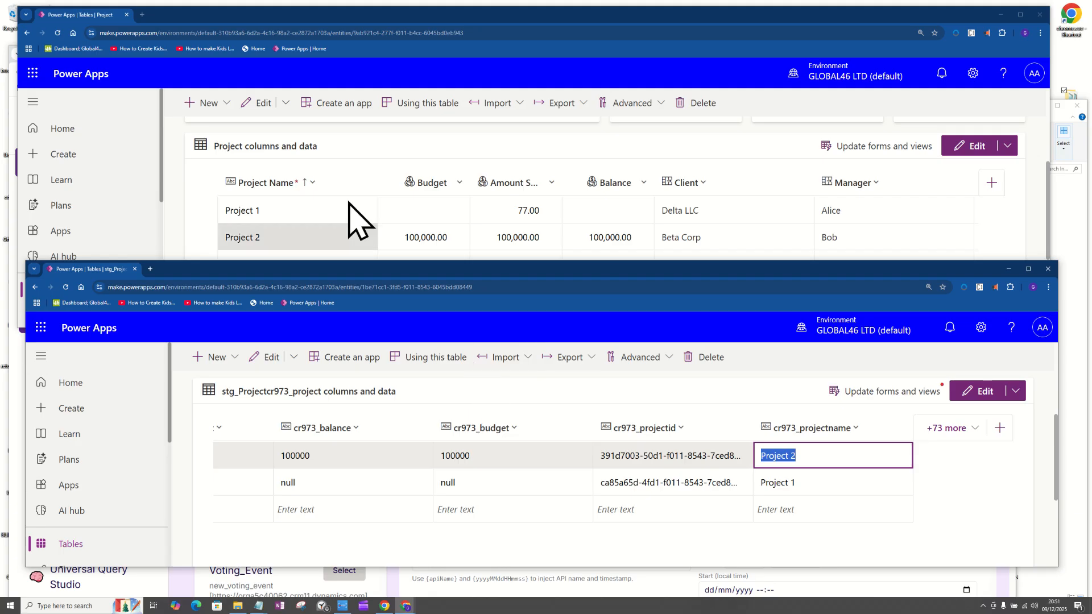
pyautogui.click(1004, 209)
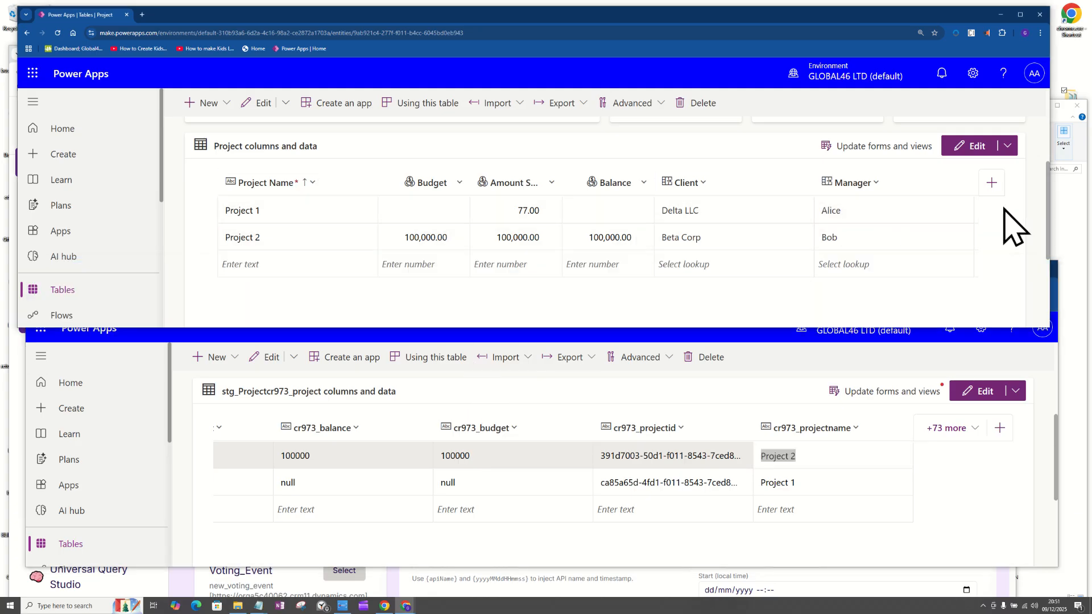